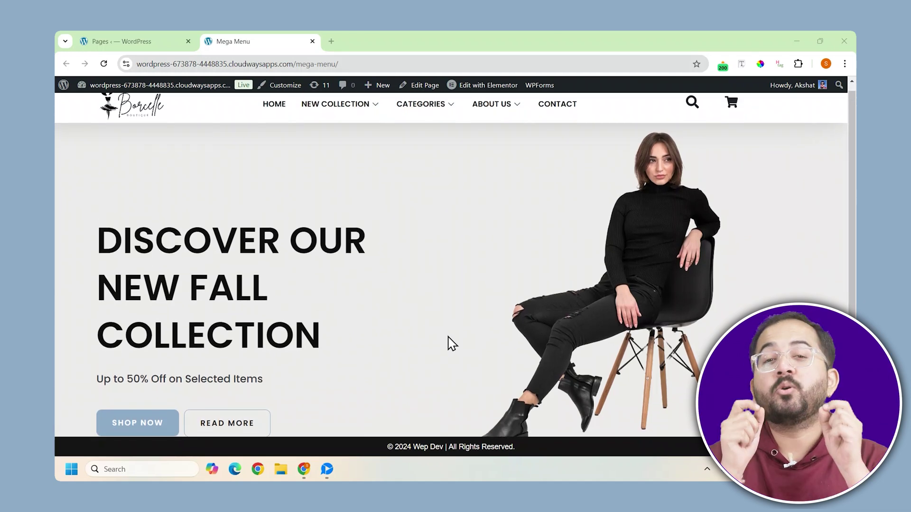
Preview the New Collection, Categories and About Us menus on the live site
mouse_move(320, 118)
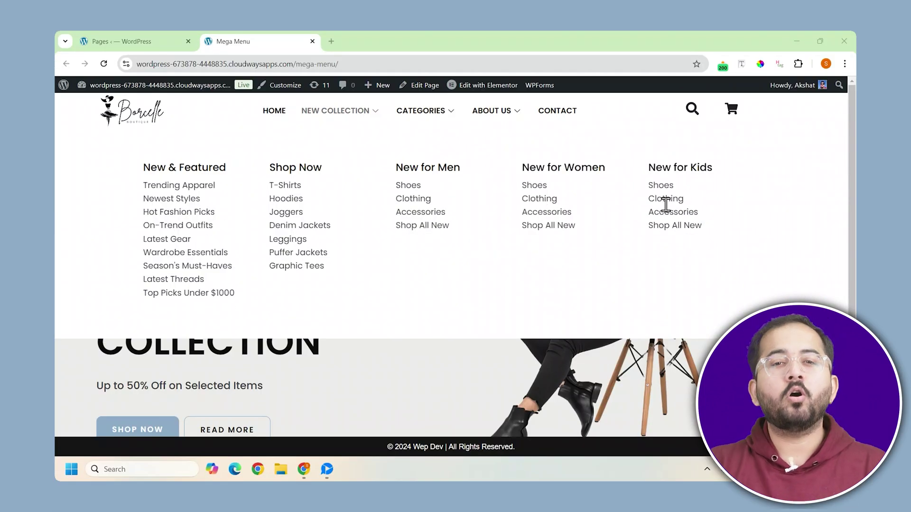
mouse_move(429, 118)
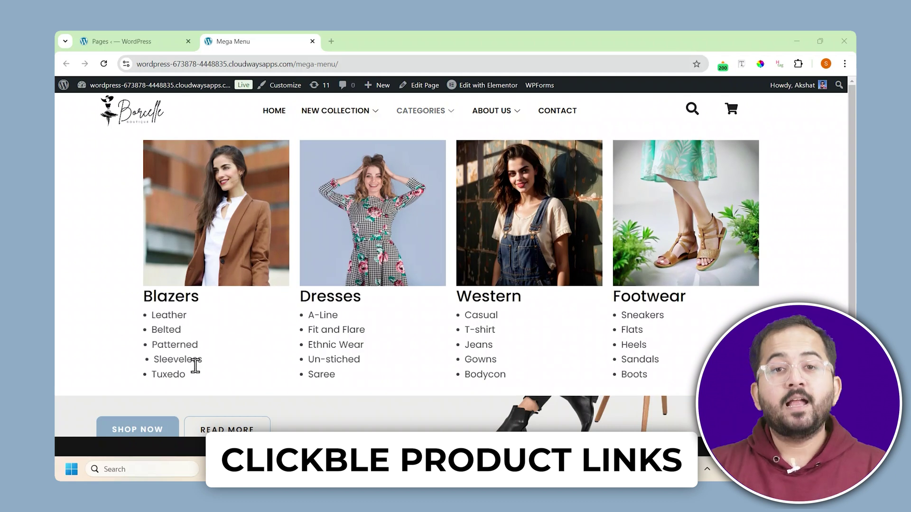
mouse_move(495, 108)
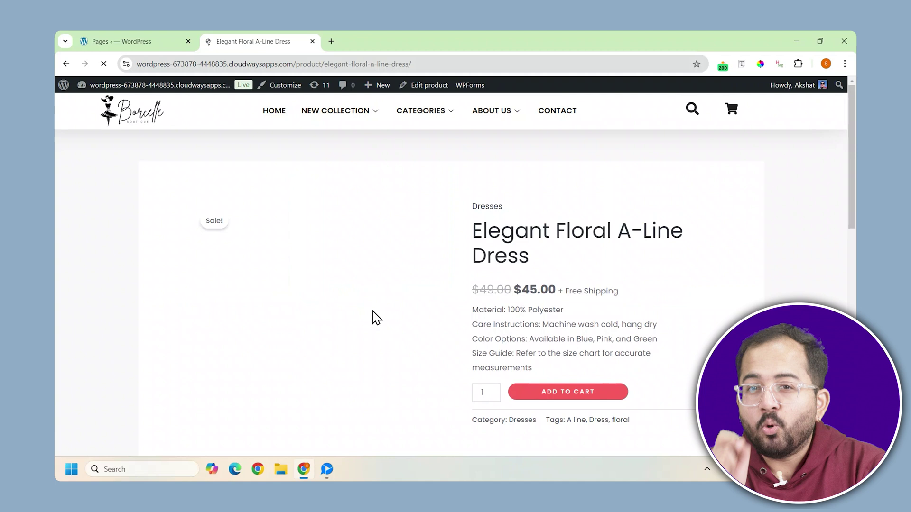
scroll(372, 315, "down", 8)
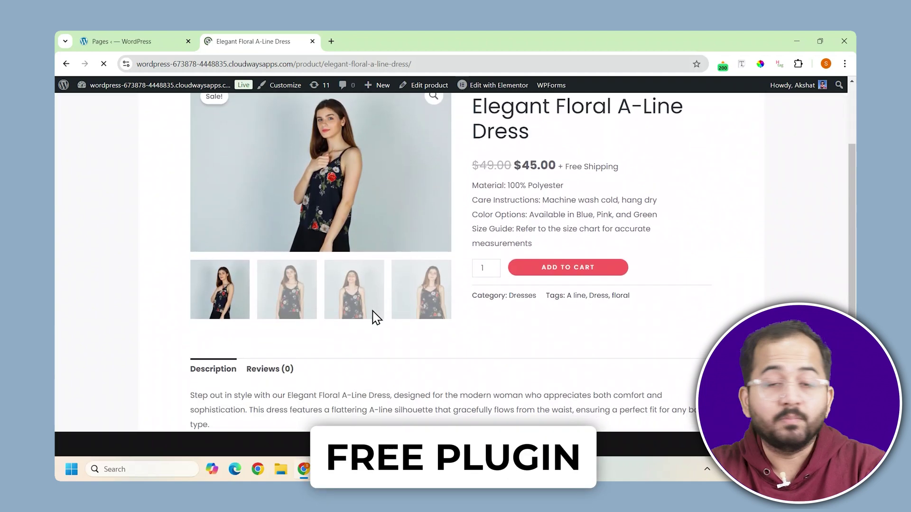
scroll(371, 315, "up", 8)
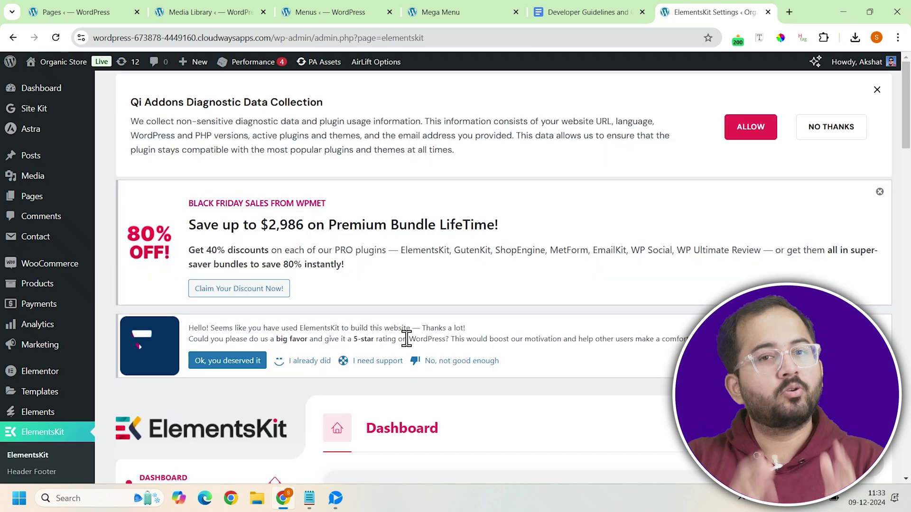
Scroll down to the ElementsKit Modules settings and open them
scroll(220, 355, "down", 5)
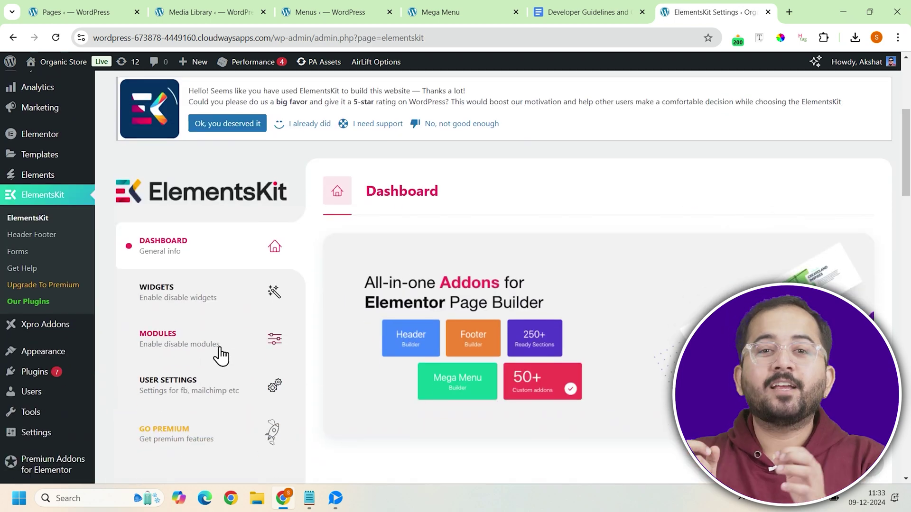
left_click(221, 355)
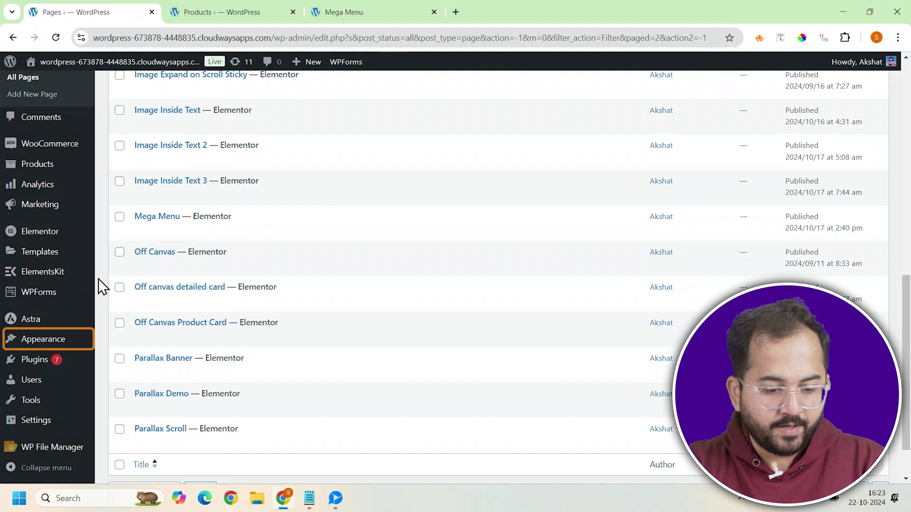
In the Fashion menu, switch Megamenu on for Categories and edit its content in Elementor
mouse_move(57, 341)
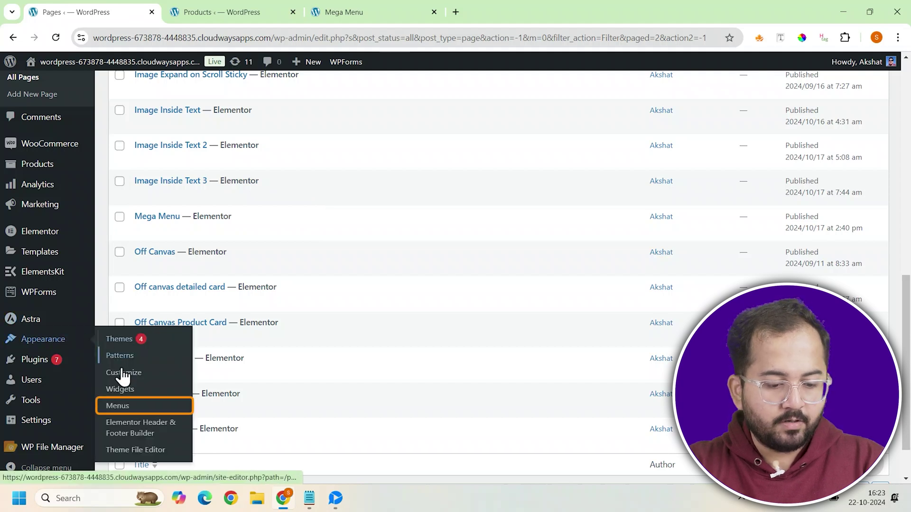
left_click(117, 406)
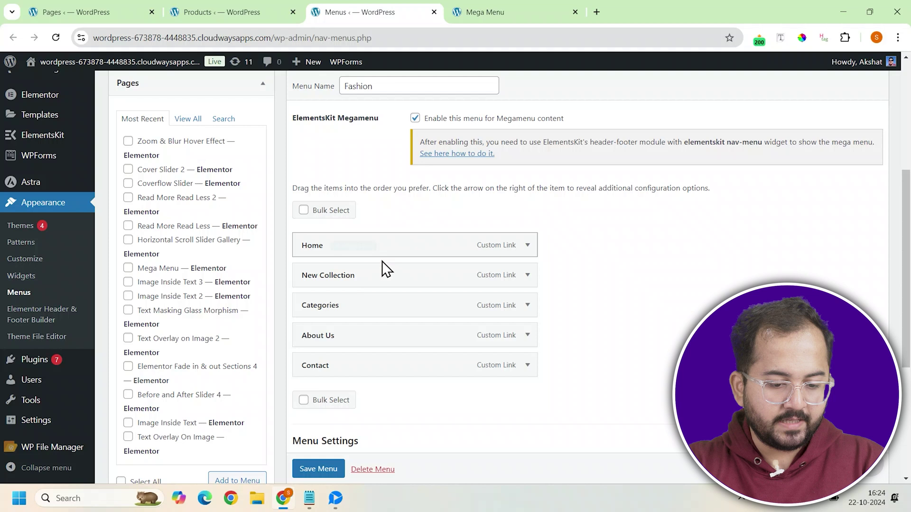
mouse_move(343, 312)
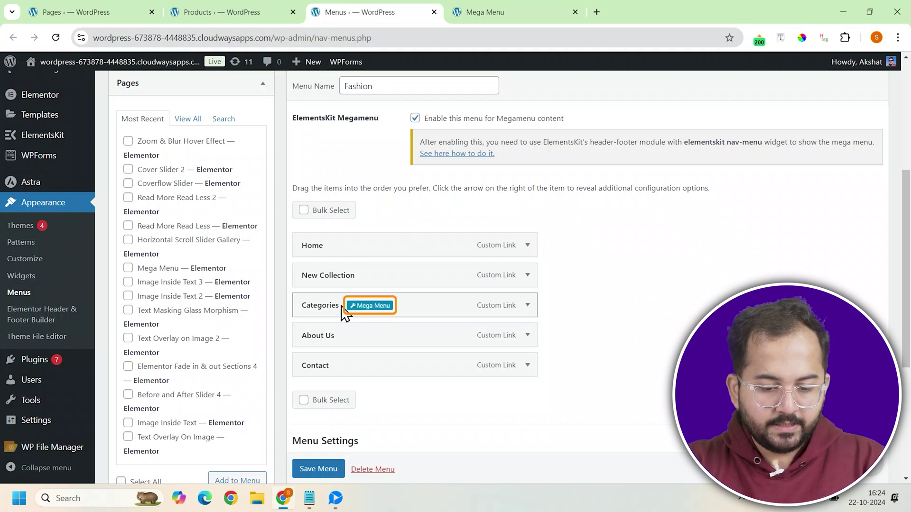
left_click(366, 306)
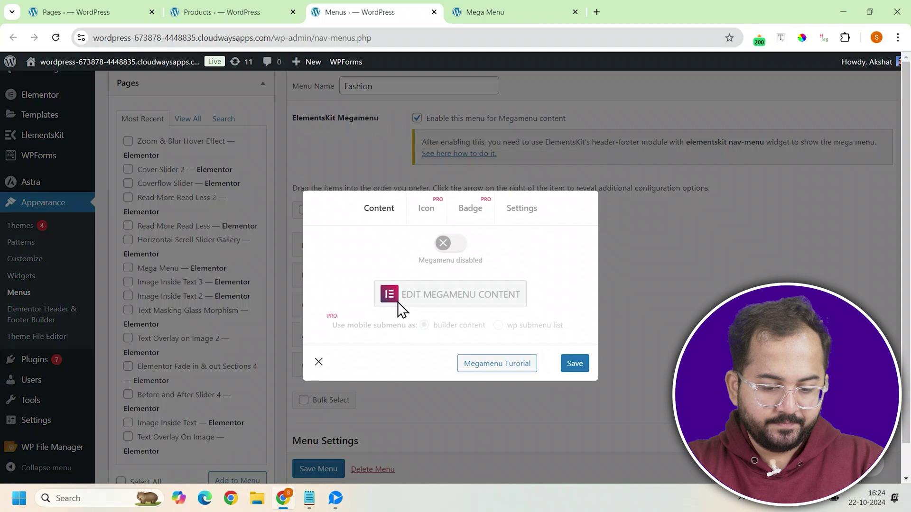
left_click(454, 245)
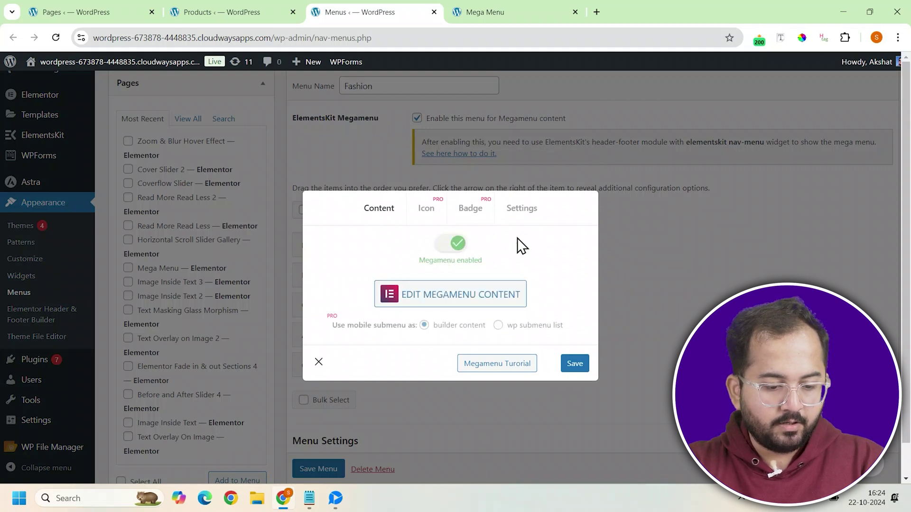
left_click(473, 298)
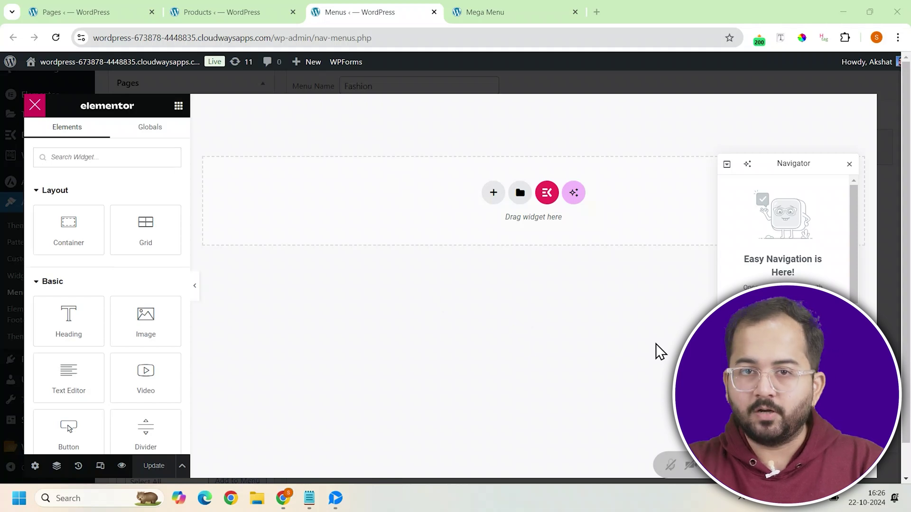
Add a four-column flexbox container with a minimum height of about 70 vh
left_click(486, 197)
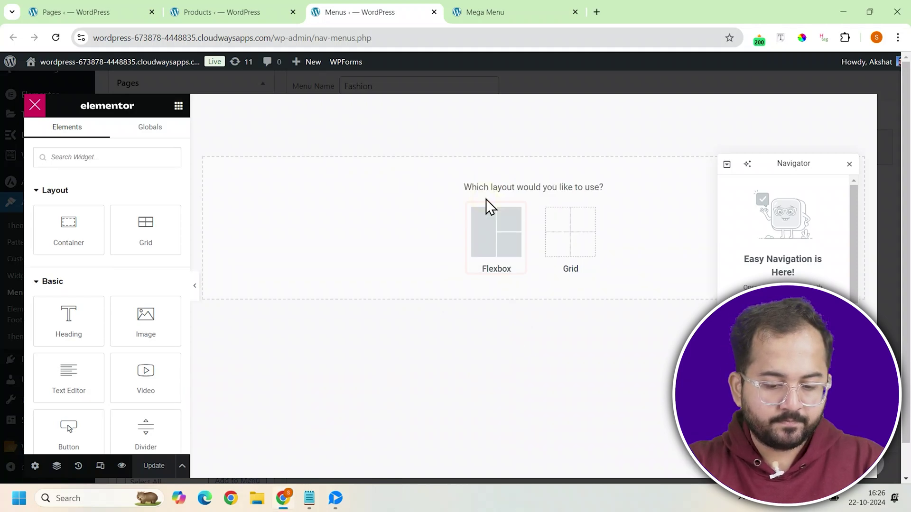
left_click(491, 232)
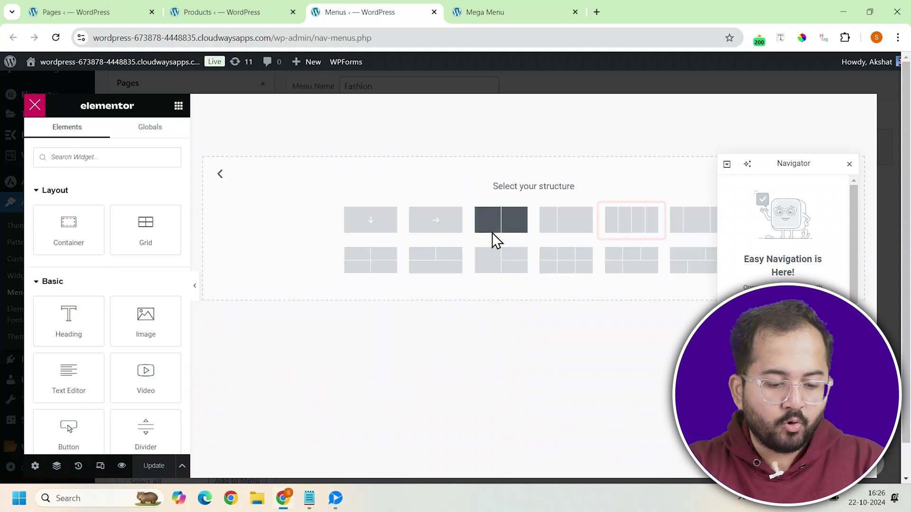
left_click(640, 236)
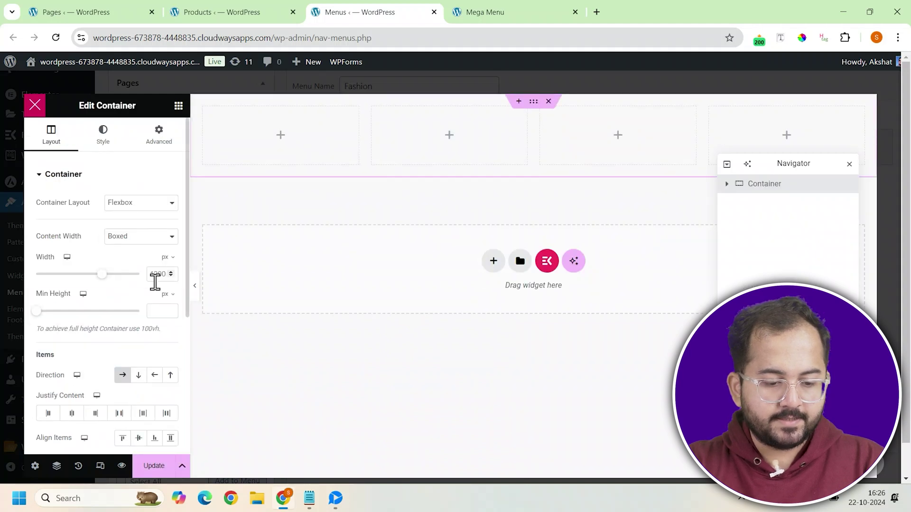
left_click(166, 294)
left_click(163, 352)
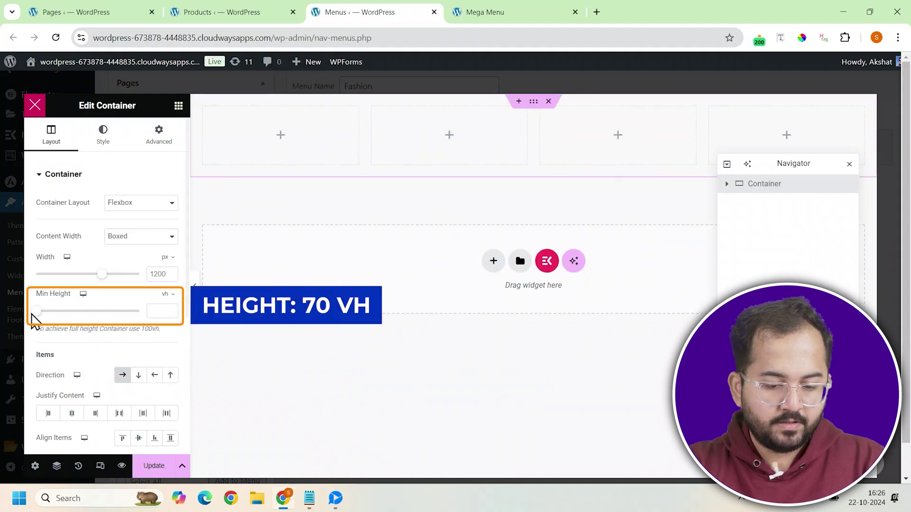
left_click_drag(32, 314, 112, 315)
Give the container a classic white (#FFFFFF) background
left_click(110, 138)
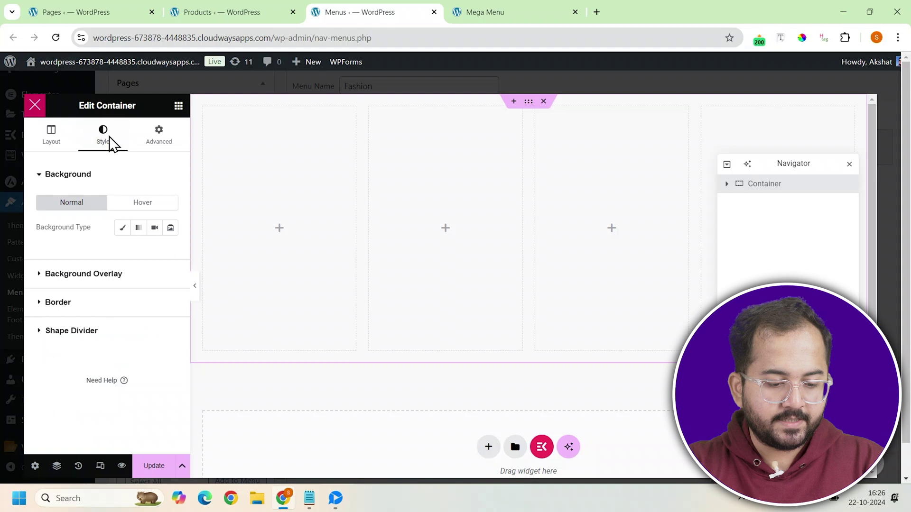
left_click(122, 229)
left_click(170, 253)
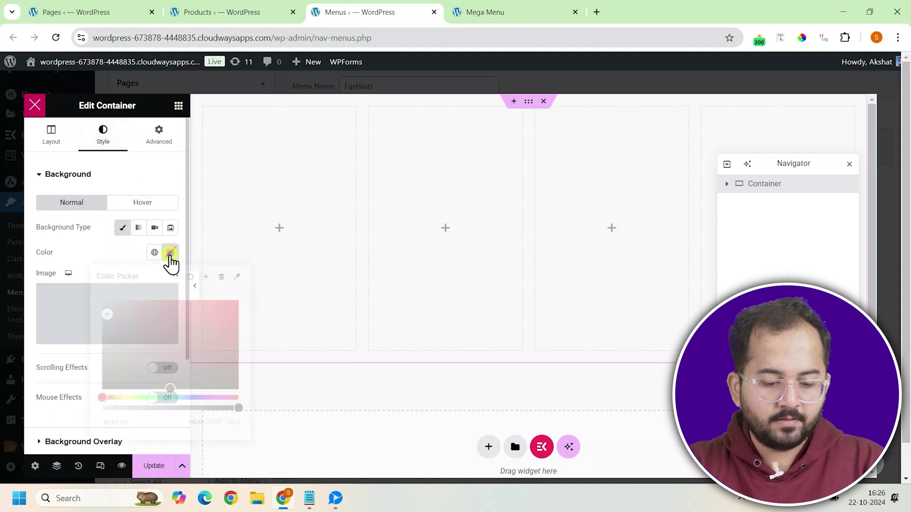
left_click_drag(118, 309, 89, 301)
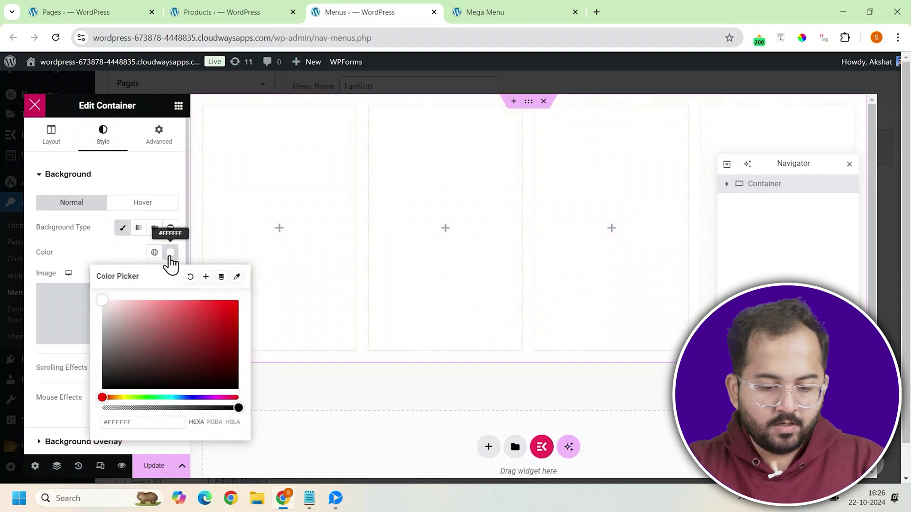
left_click(90, 294)
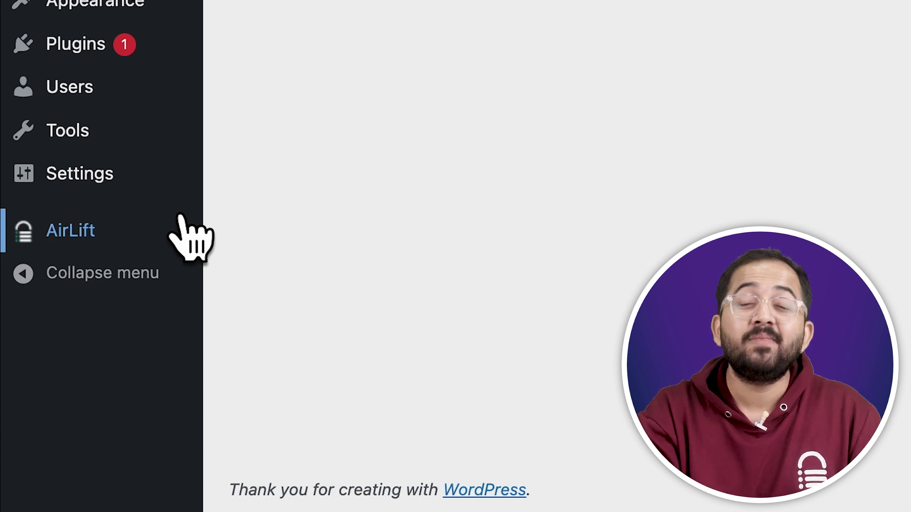
View AirLift's Site Performance Report, showing original score 45 and optimized 98
left_click(180, 223)
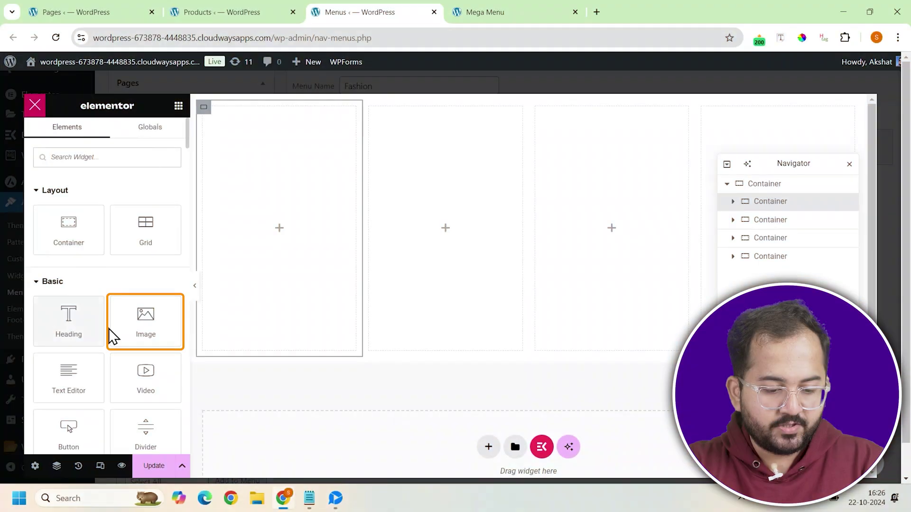
Insert the brown-blazer photo as an image in the first column
left_click(134, 322)
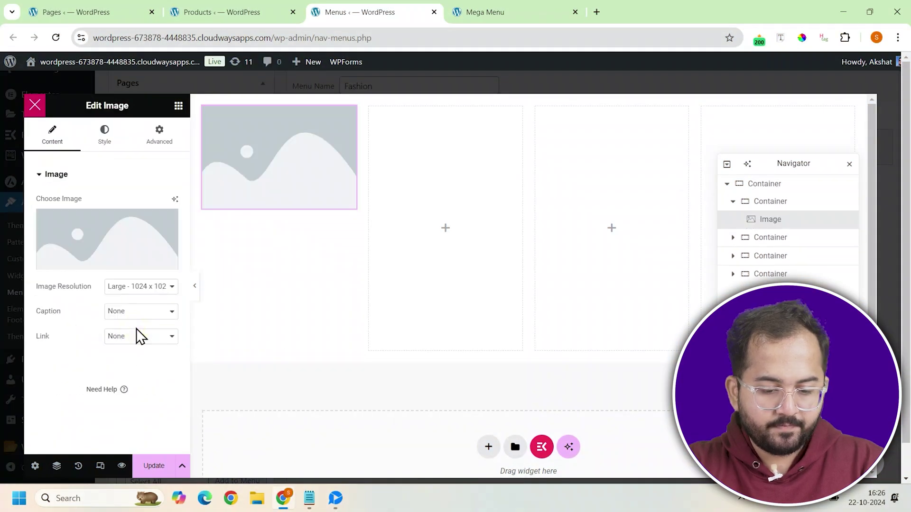
left_click(113, 263)
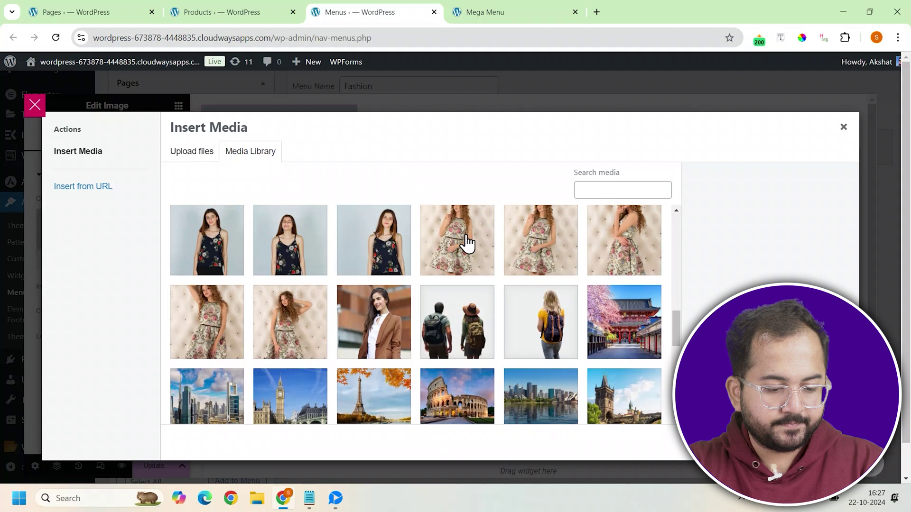
left_click(360, 325)
left_click(825, 443)
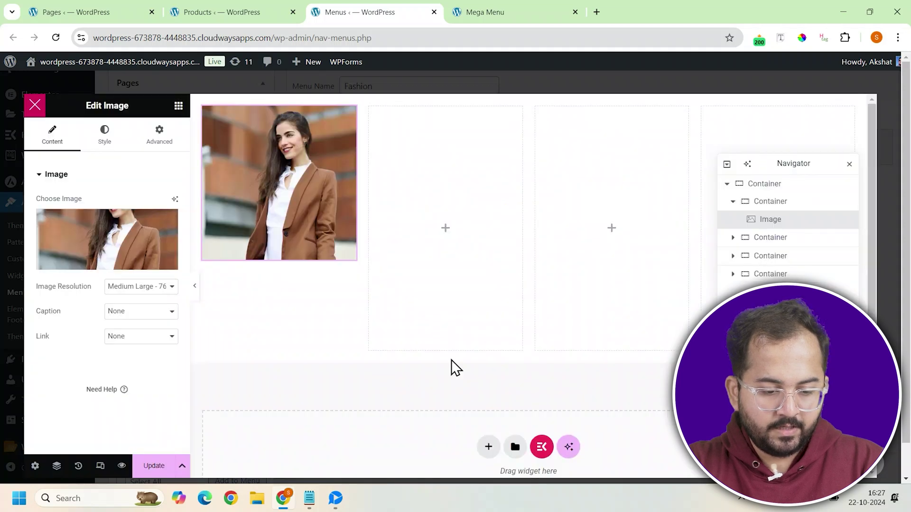
Add a 'Blazers' heading below the photo with a -20 px top margin
left_click(787, 203)
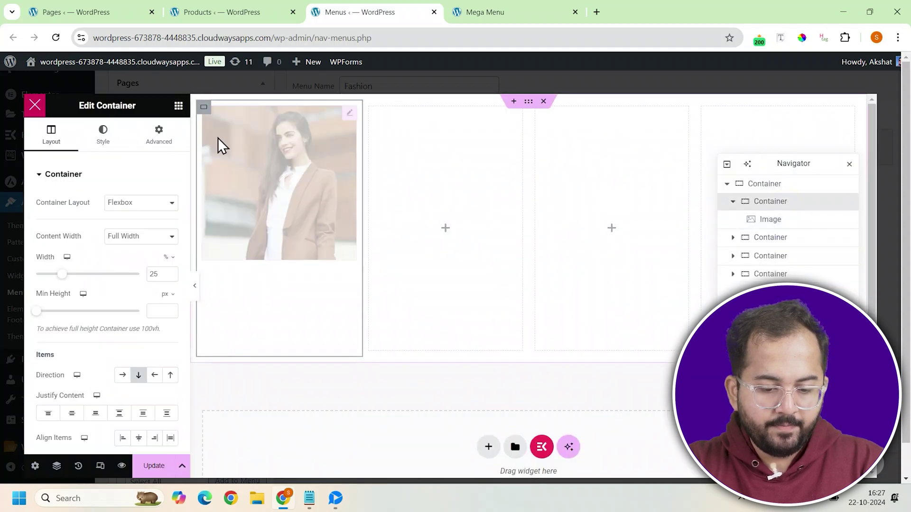
left_click(178, 106)
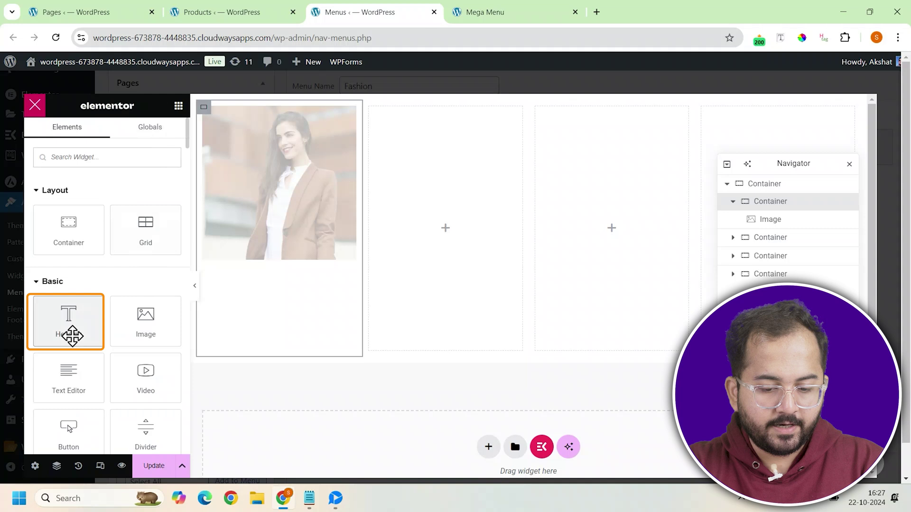
left_click(71, 332)
left_click(778, 243)
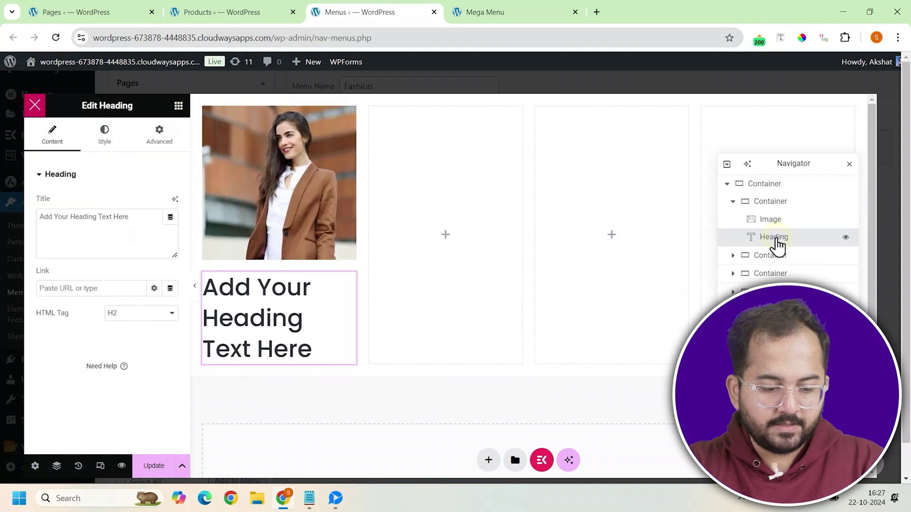
left_click(132, 212)
double_click(124, 218)
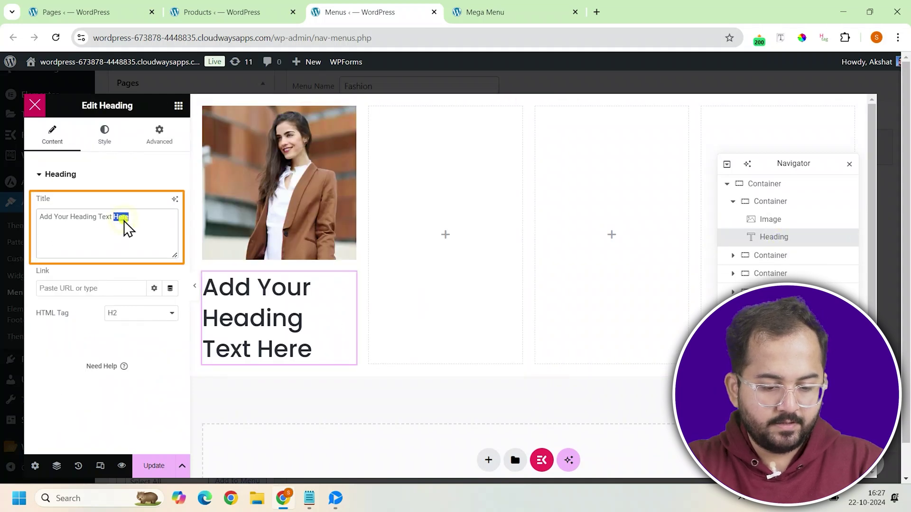
key("ctrl+a")
type("Blazers")
left_click(106, 139)
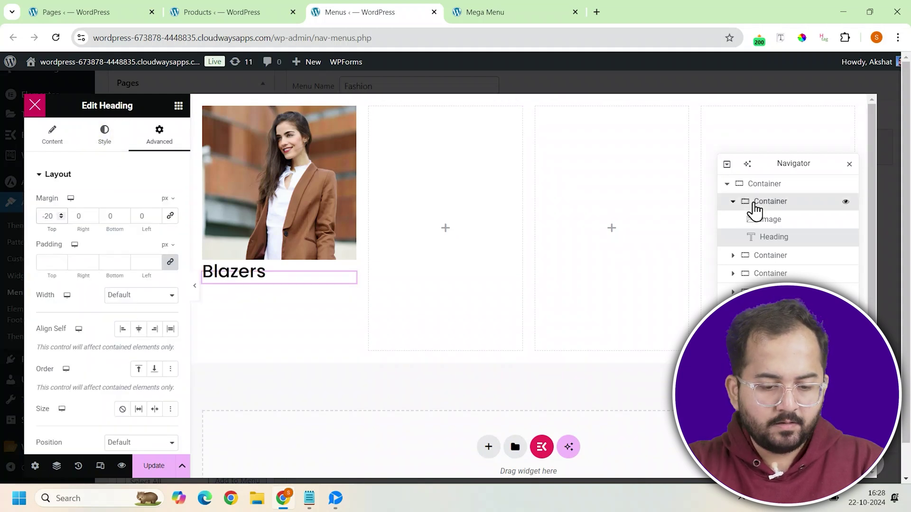
left_click(726, 203)
left_click(179, 105)
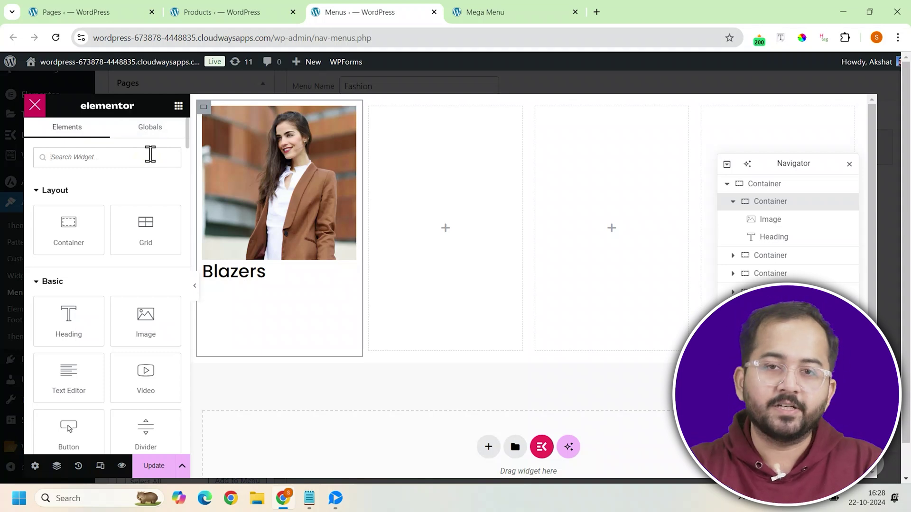
Add an icon box titled 'Leather' with the Circle icon and an empty description
type("icon")
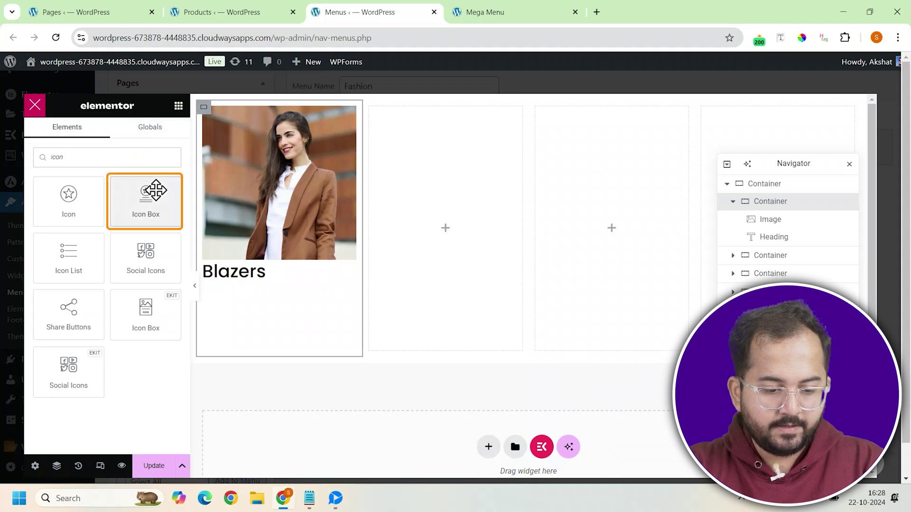
left_click(155, 190)
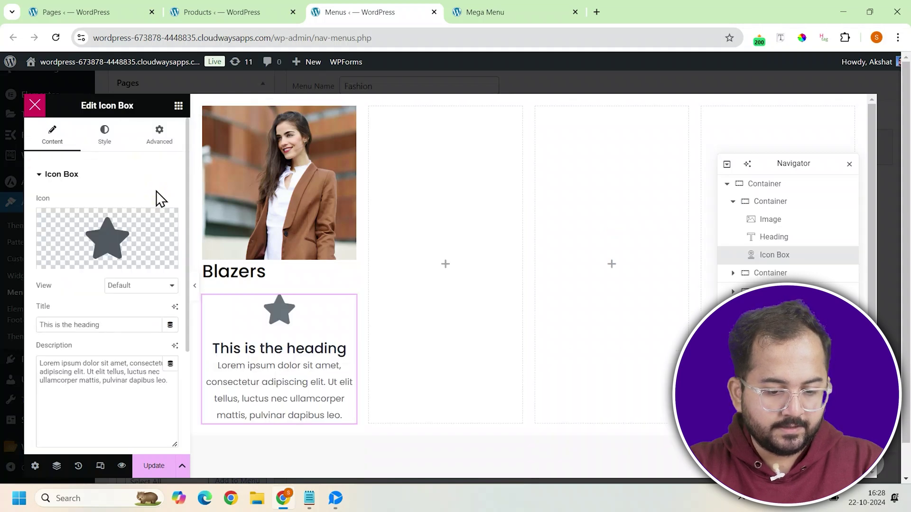
triple_click(118, 381)
key("BackSpace")
triple_click(92, 320)
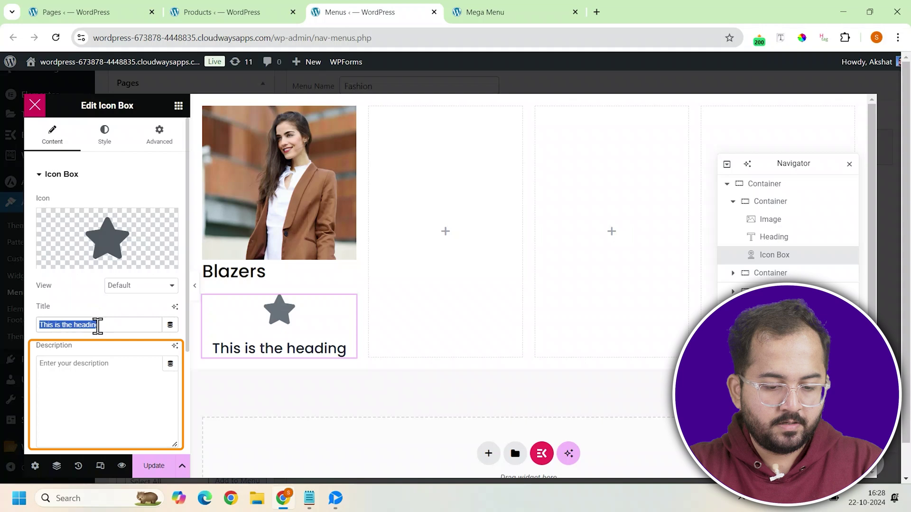
type("Leather")
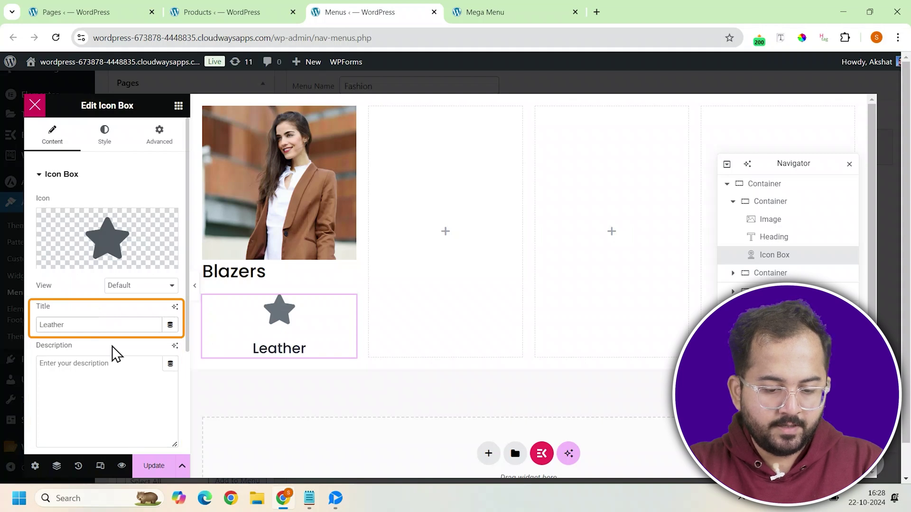
left_click(62, 261)
type("circle")
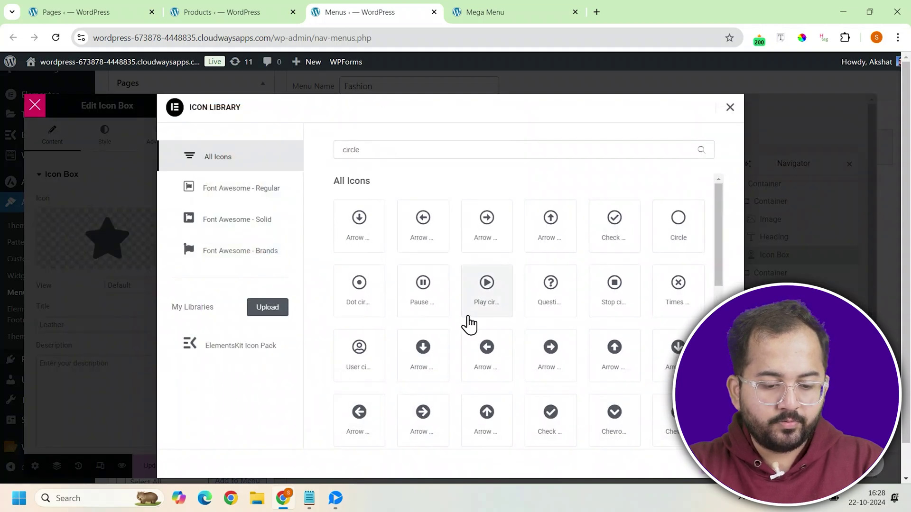
scroll(588, 350, "down", 3)
double_click(487, 359)
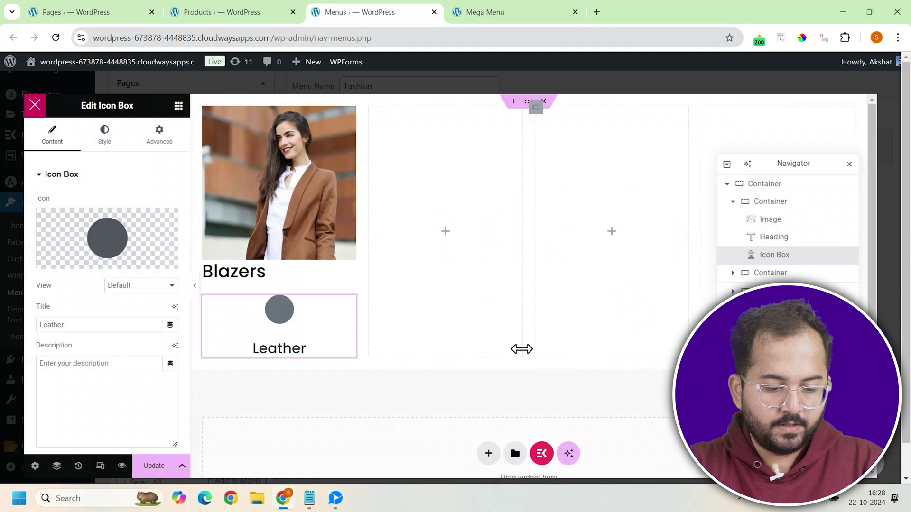
Place the icon left of the title, vertically middle-aligned, with icon spacing 10
left_click(104, 136)
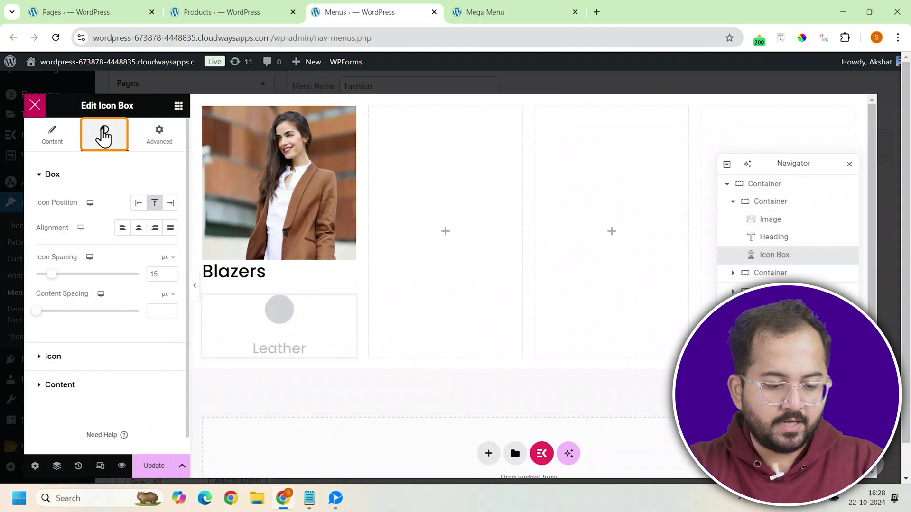
left_click(140, 207)
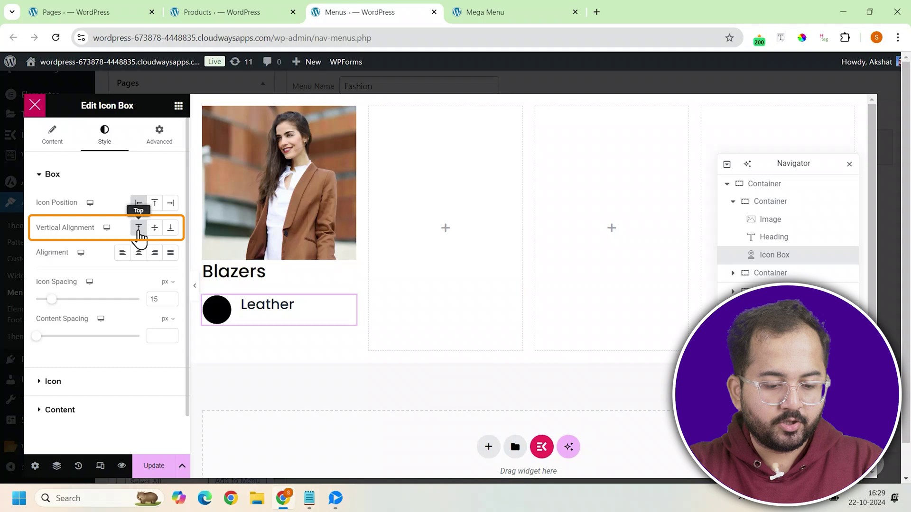
left_click(154, 228)
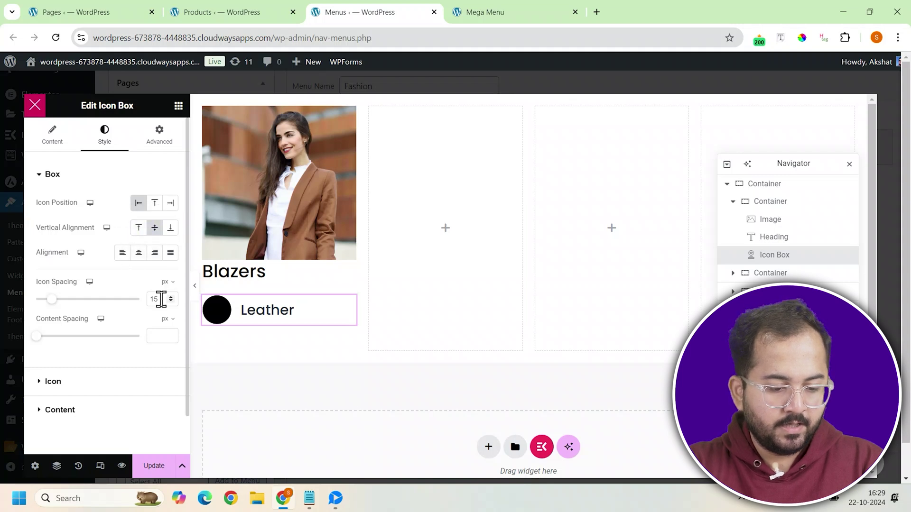
left_click(170, 301)
left_click(171, 301)
left_click(171, 301)
left_click(170, 301)
left_click(171, 301)
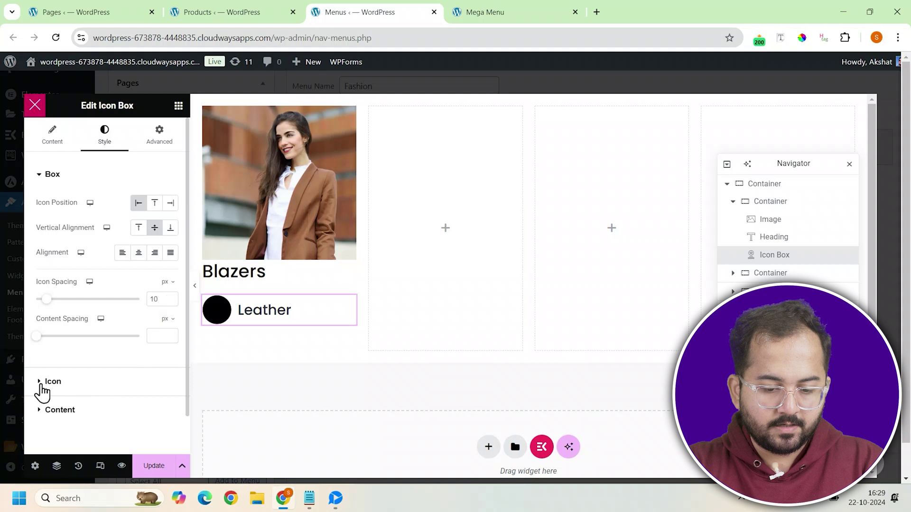
Shrink the circle icon to 6 px and bring up the Leather box's options menu
left_click(50, 382)
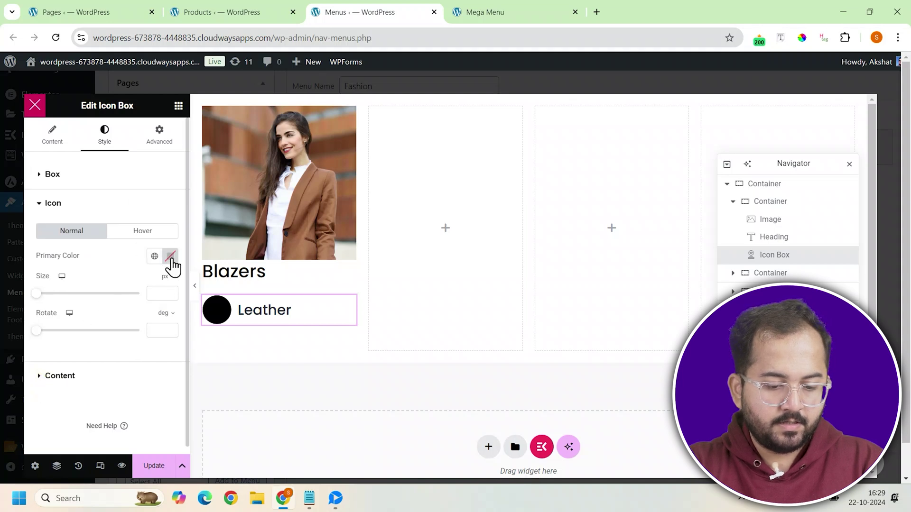
left_click(170, 257)
left_click(158, 425)
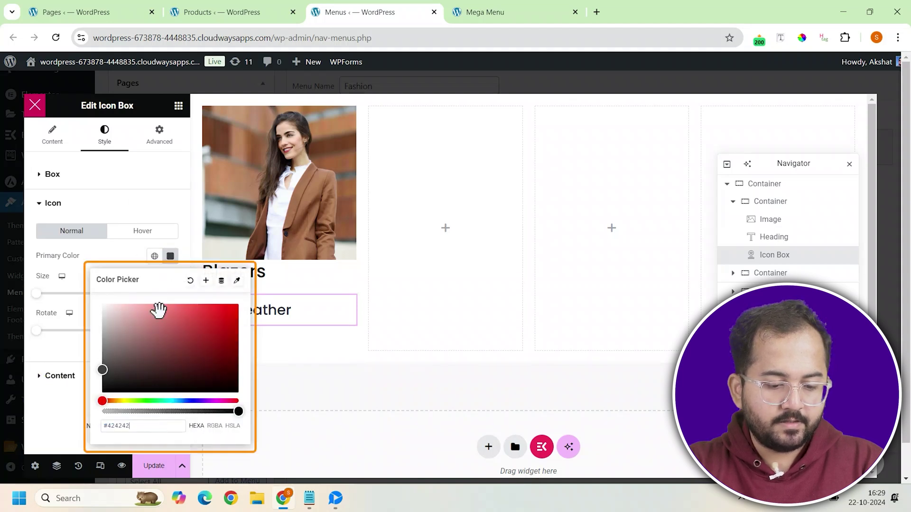
left_click(171, 257)
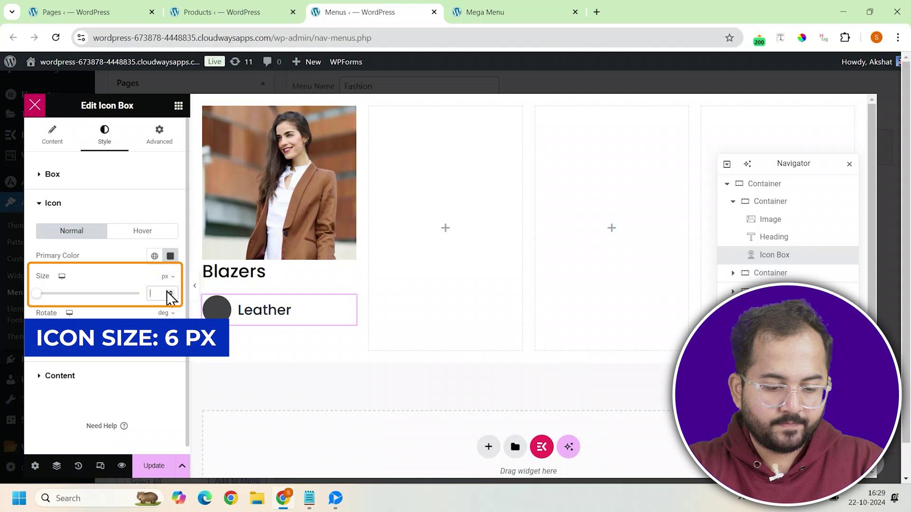
type("6")
left_click(40, 377)
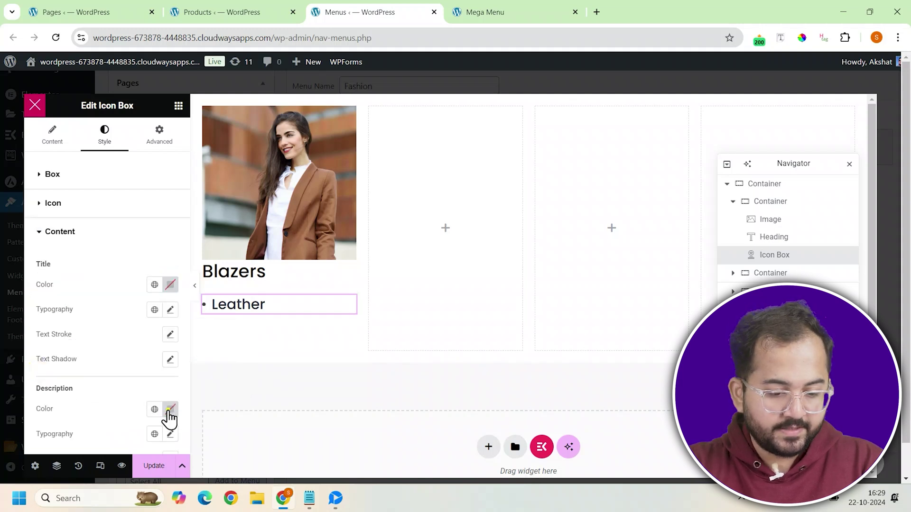
left_click(170, 409)
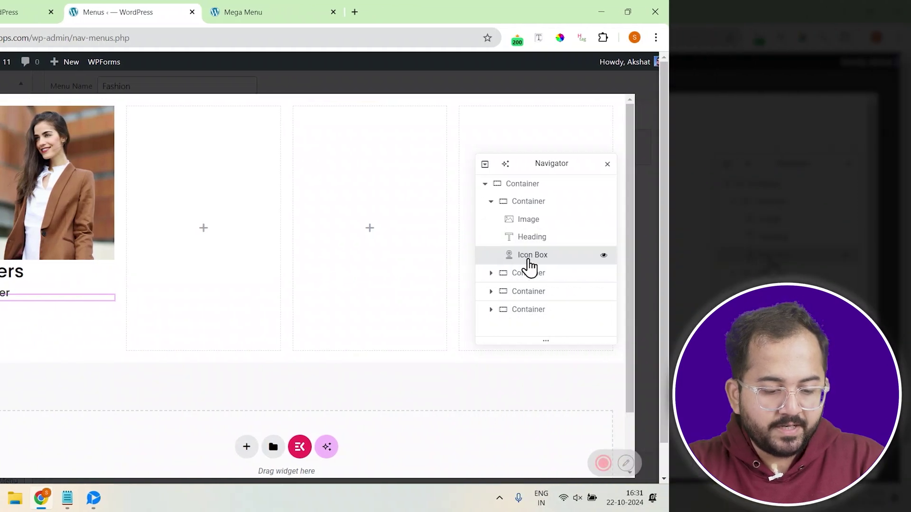
right_click(530, 269)
Duplicate the Leather icon box twice
left_click(533, 260)
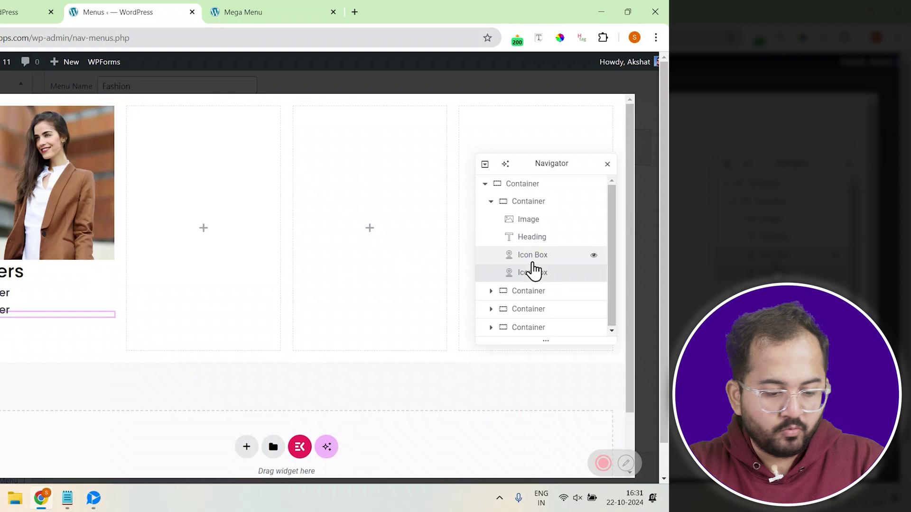
right_click(532, 273)
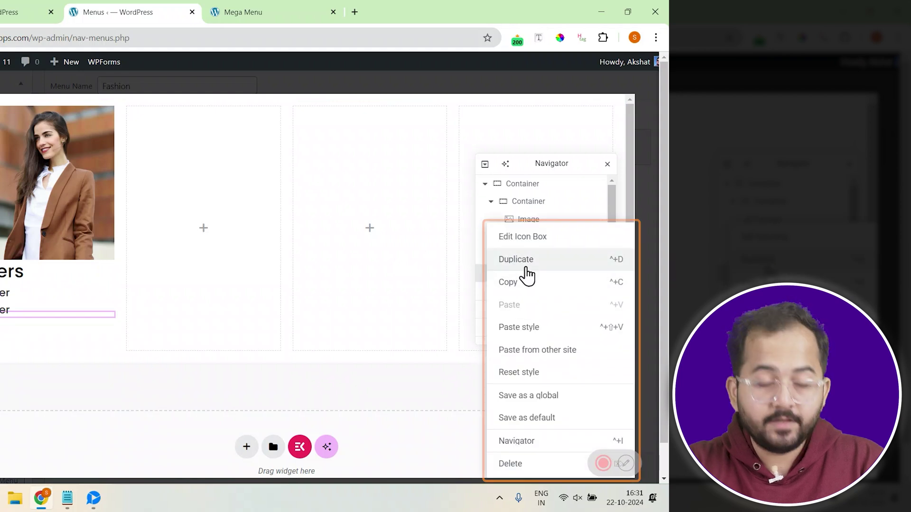
left_click(526, 260)
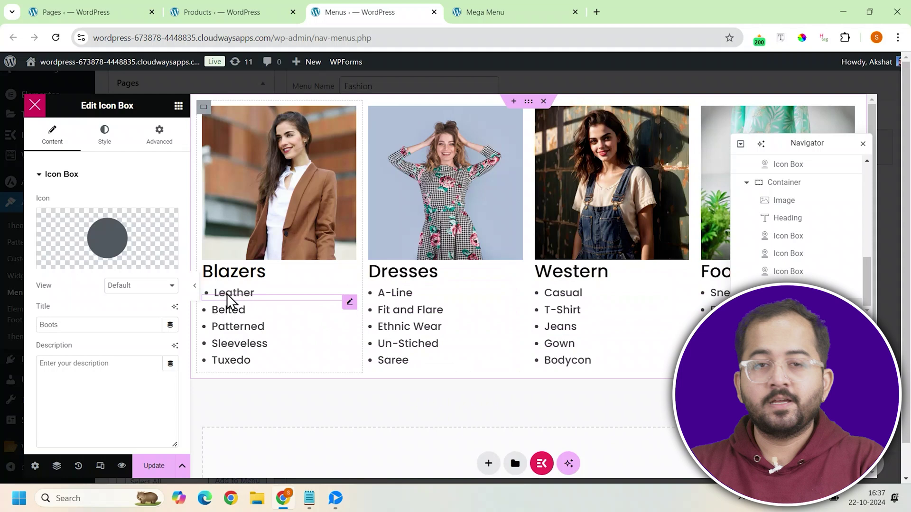
Paste the A-Line product page URL as its link and update the mega menu content
left_click(417, 294)
scroll(102, 319, "down", 3)
scroll(104, 323, "down", 1)
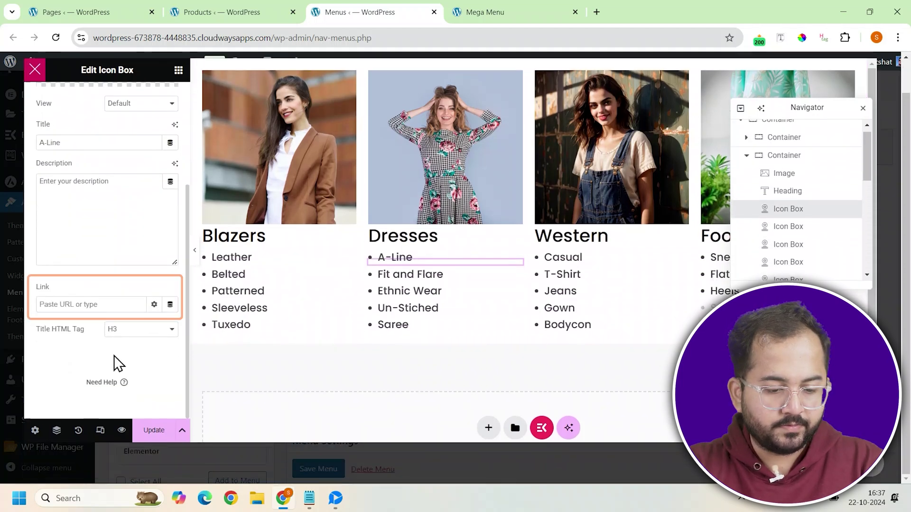
right_click(90, 307)
left_click(127, 183)
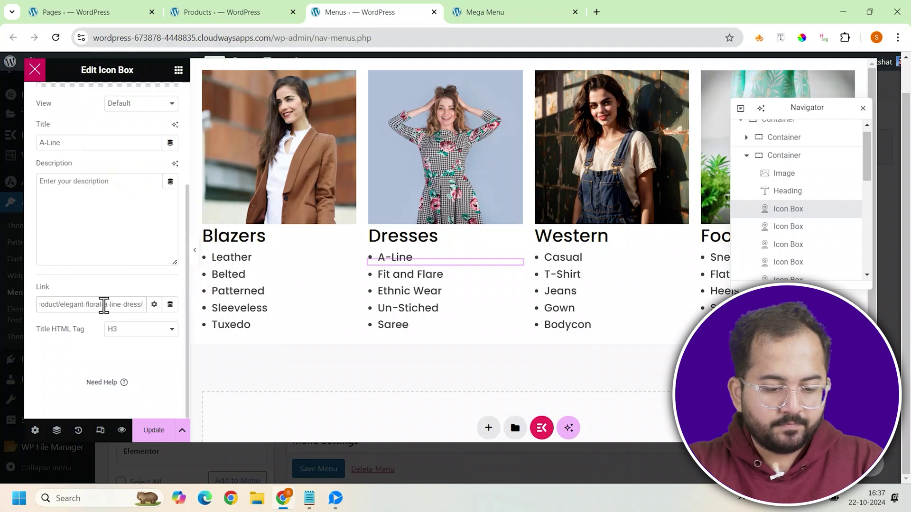
left_click(724, 291)
left_click(148, 430)
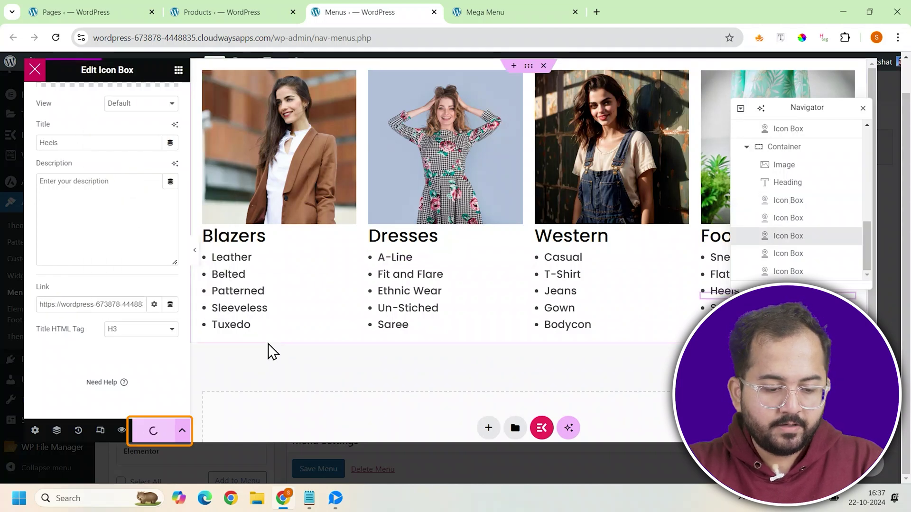
Save the Categories megamenu settings and check the menu on the live site
left_click(35, 70)
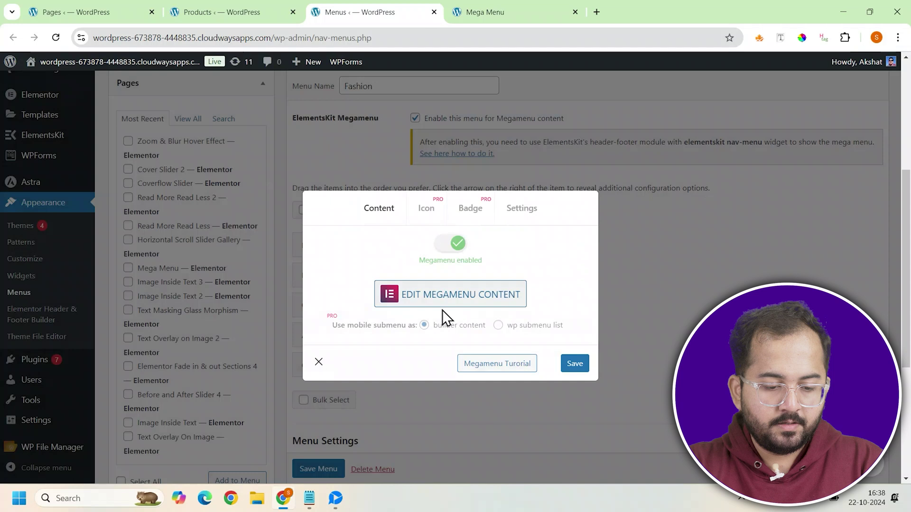
left_click(575, 364)
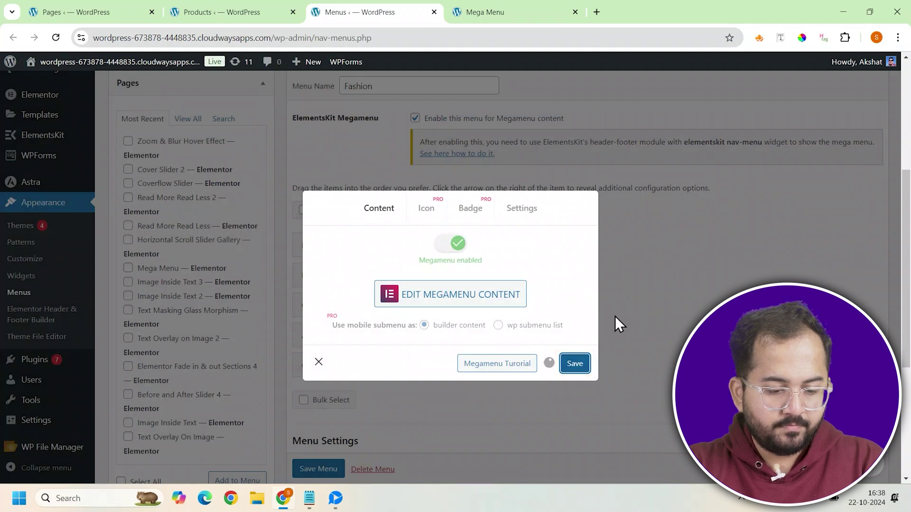
key("ctrl+Tab")
mouse_move(421, 102)
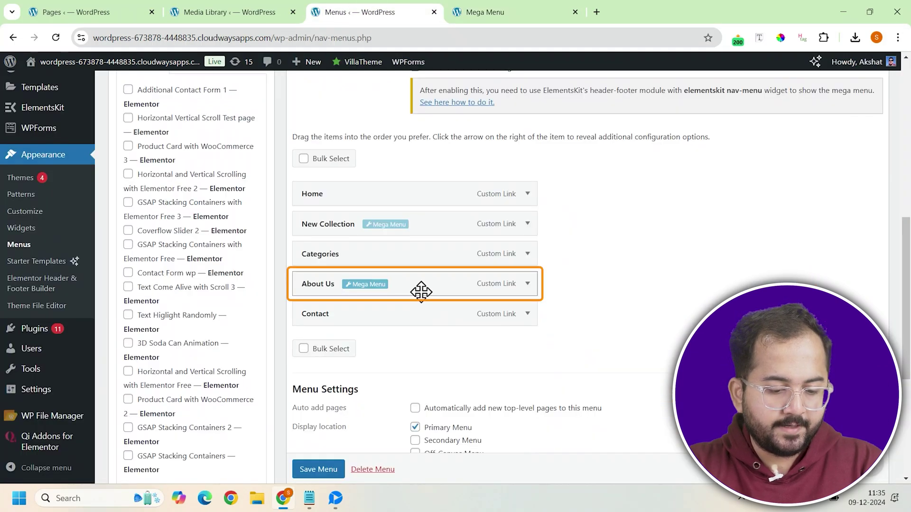
Turn Megamenu on for About Us and edit its content
left_click(357, 286)
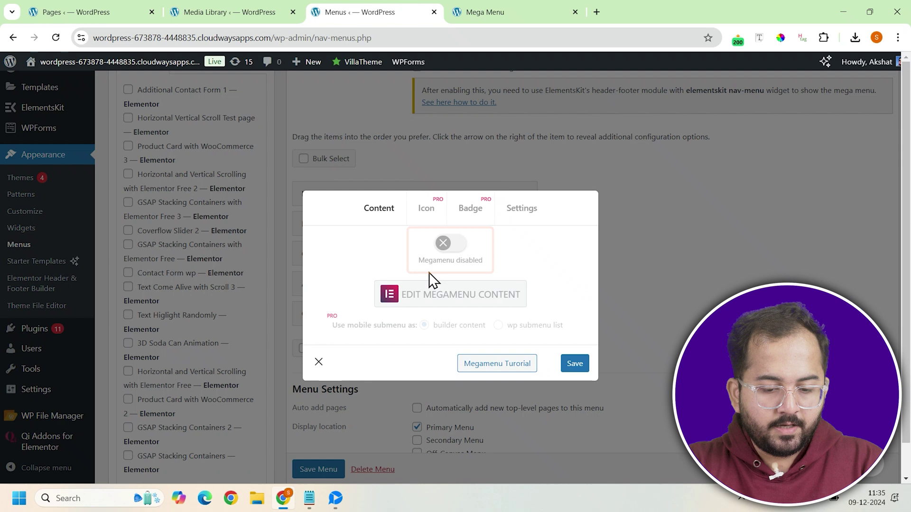
left_click(456, 249)
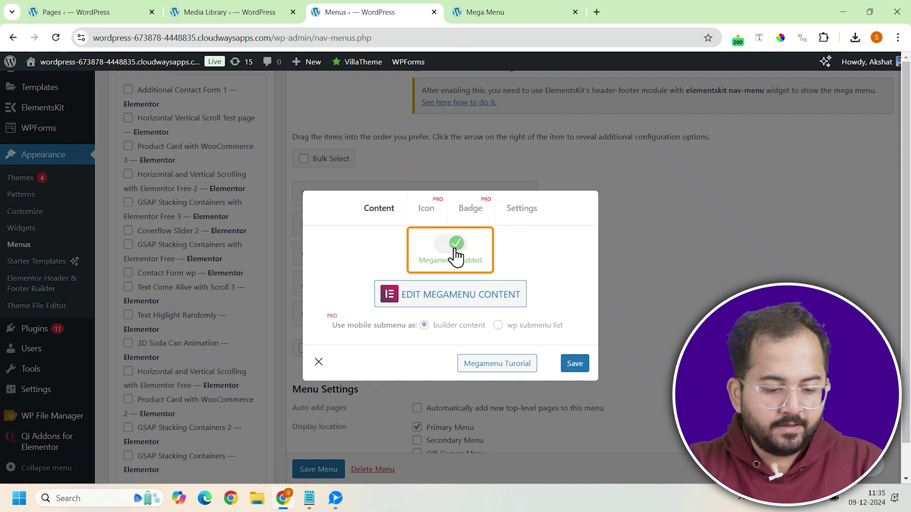
left_click(454, 298)
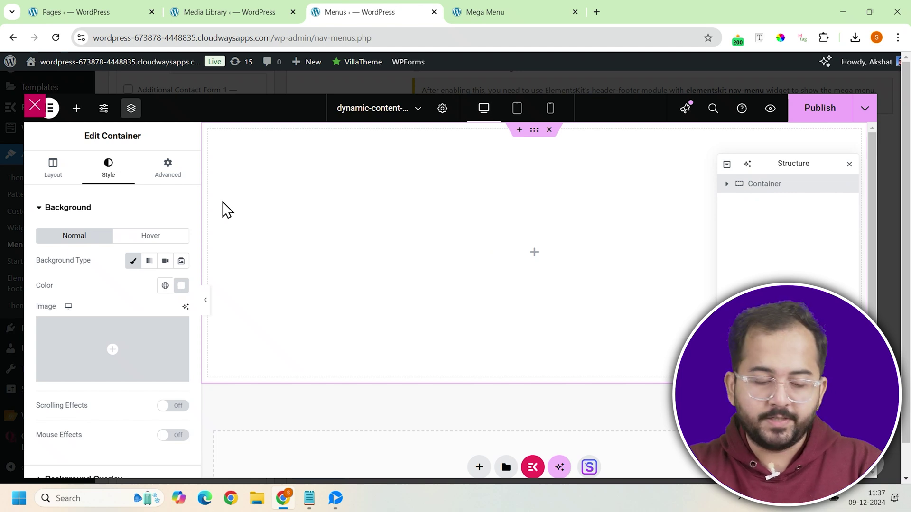
Duplicate the one-third-width inner container twice to make three columns
left_click(223, 201)
right_click(213, 136)
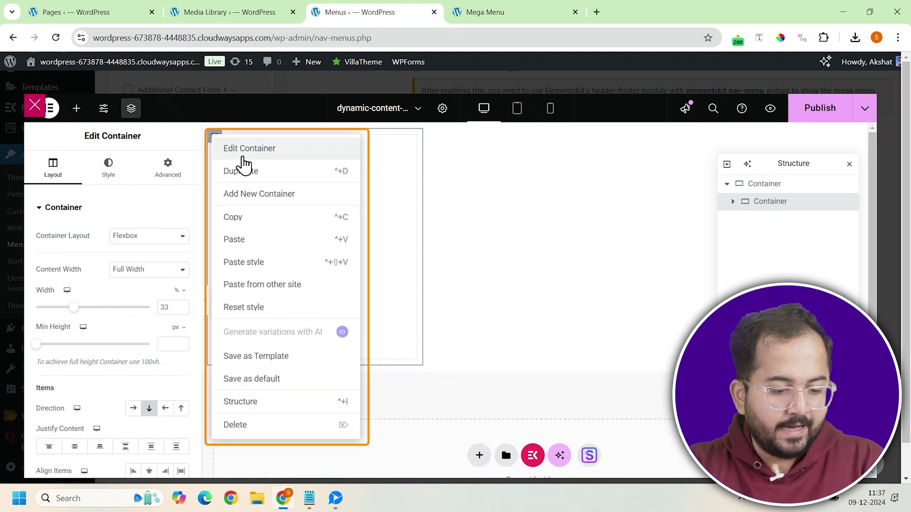
left_click(252, 179)
right_click(430, 136)
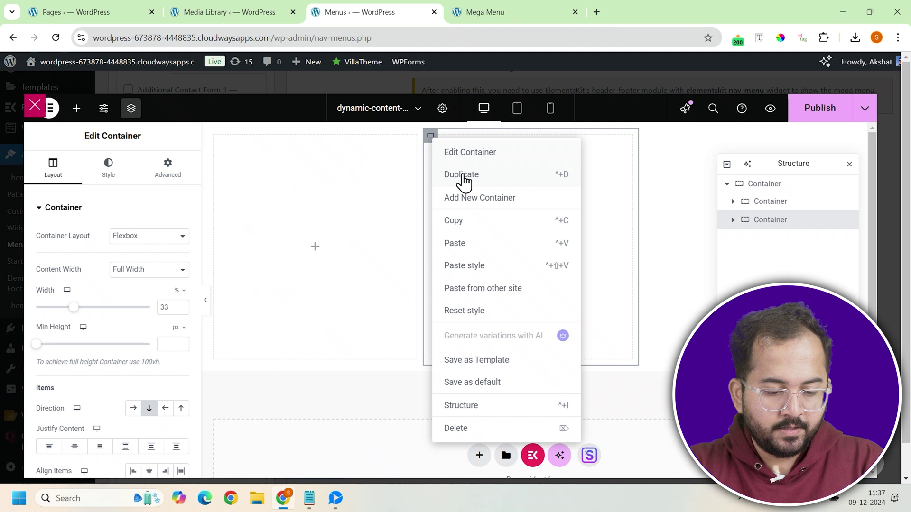
left_click(461, 174)
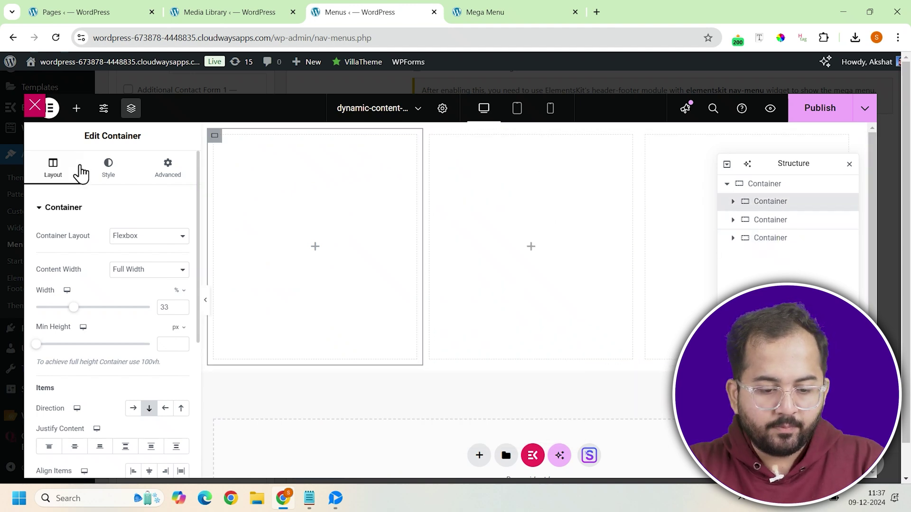
Fill the first container with the fashion image, a heading, description text and a button
left_click(78, 112)
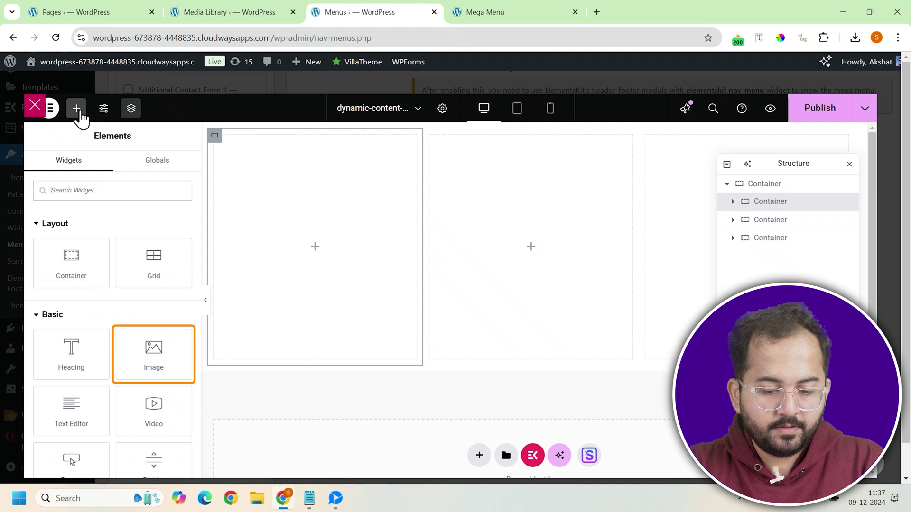
left_click_drag(158, 340, 315, 246)
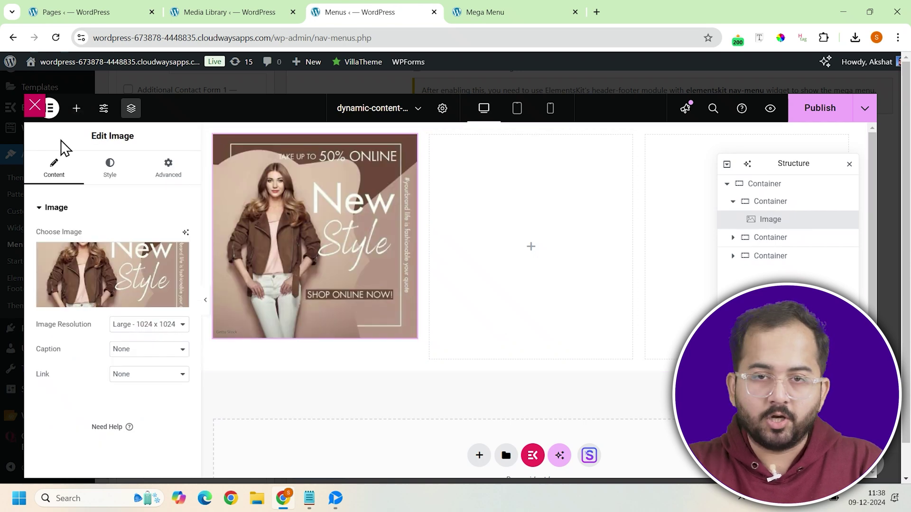
left_click(76, 108)
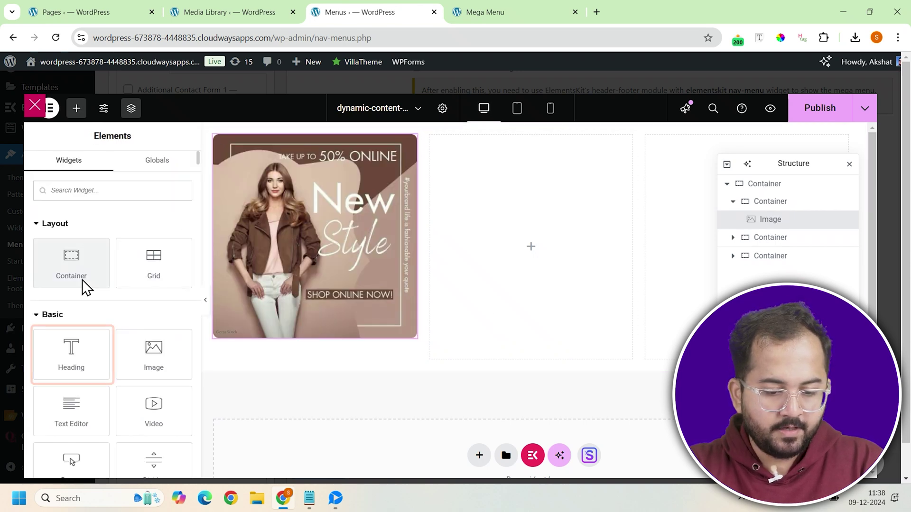
left_click(81, 368)
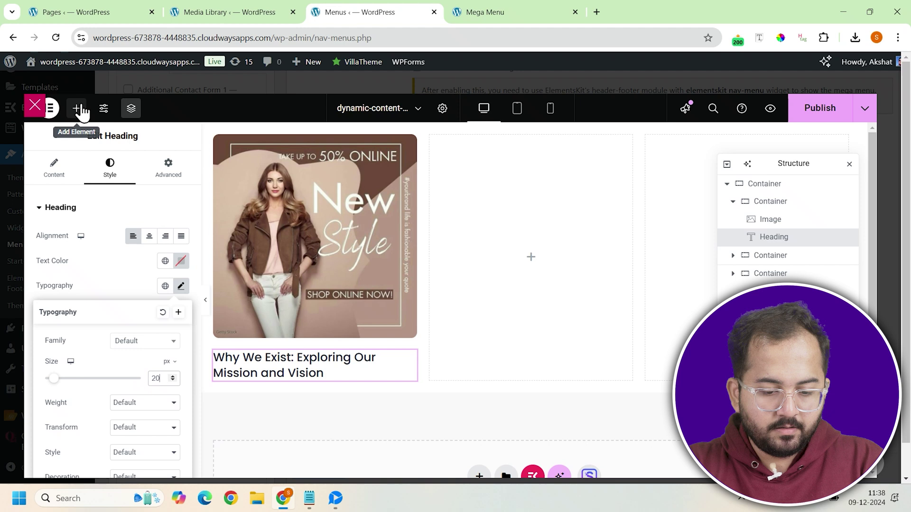
left_click(82, 111)
left_click(81, 410)
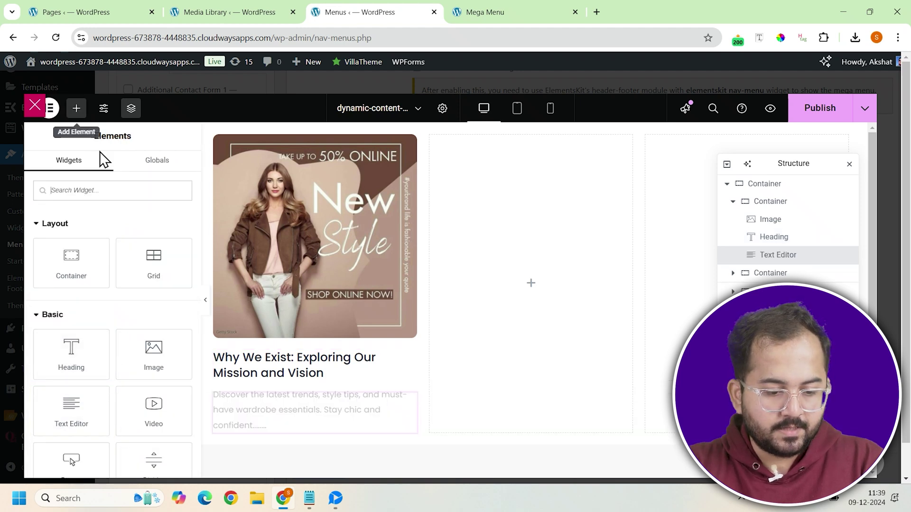
scroll(119, 399, "down", 2)
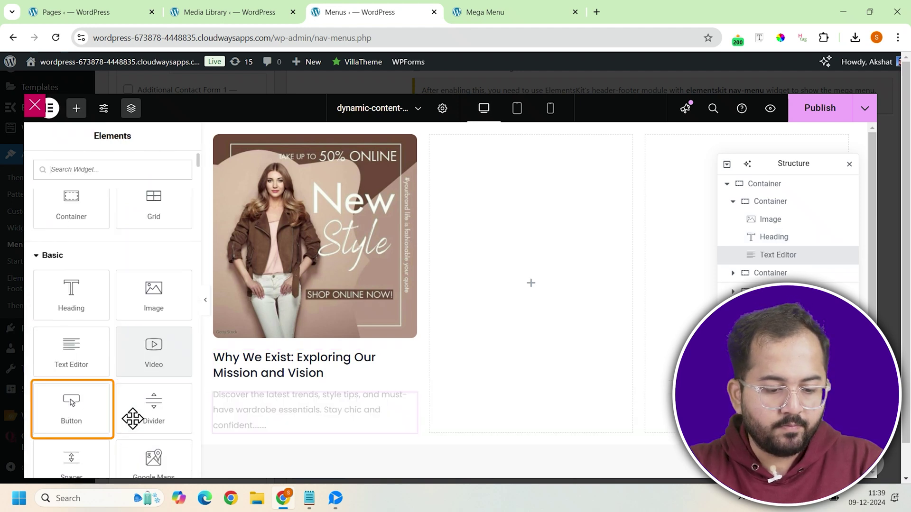
left_click(106, 412)
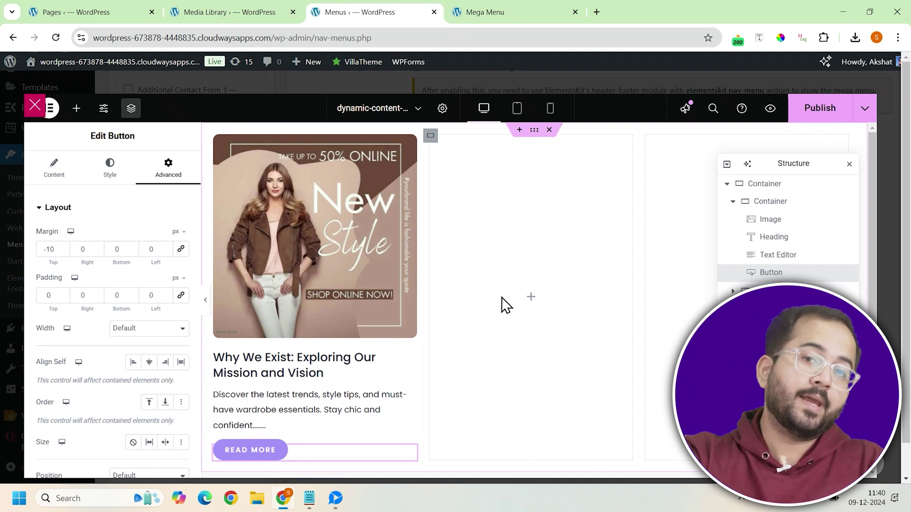
Duplicate the first post card and add a new empty third container beside it
left_click(734, 208)
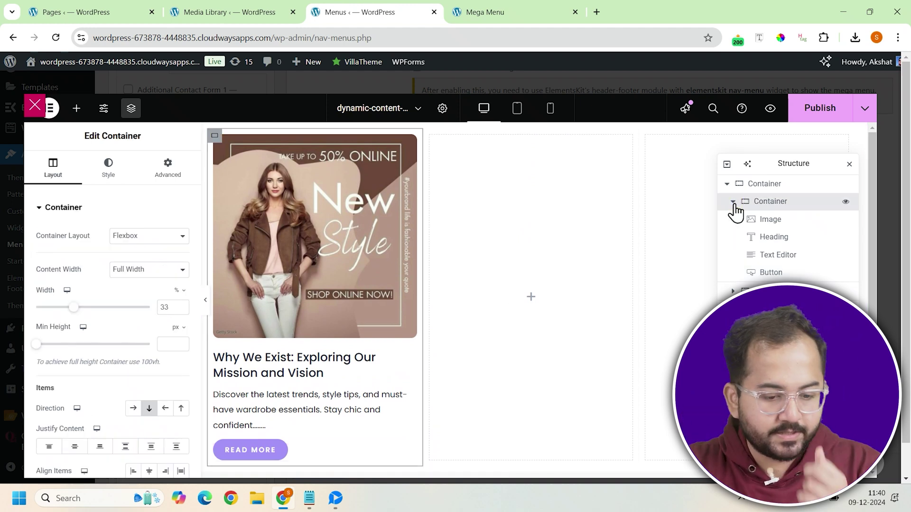
right_click(762, 201)
left_click(774, 213)
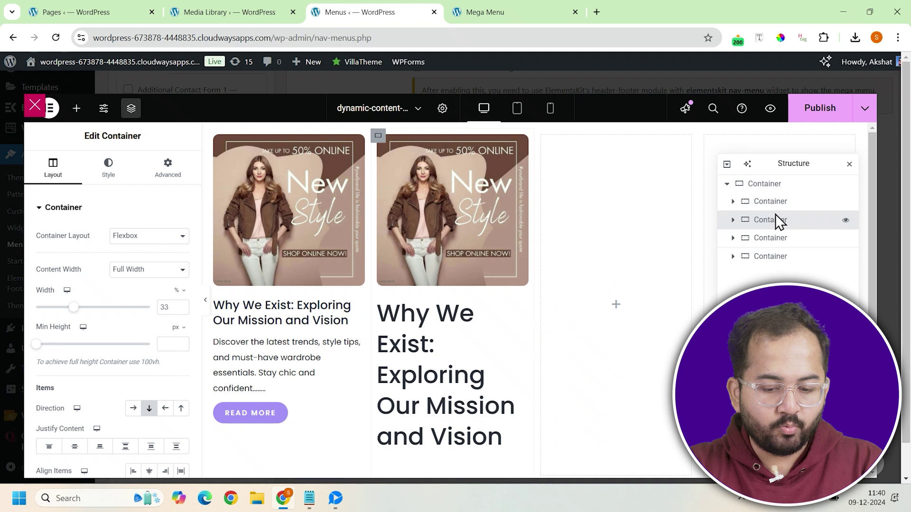
right_click(773, 239)
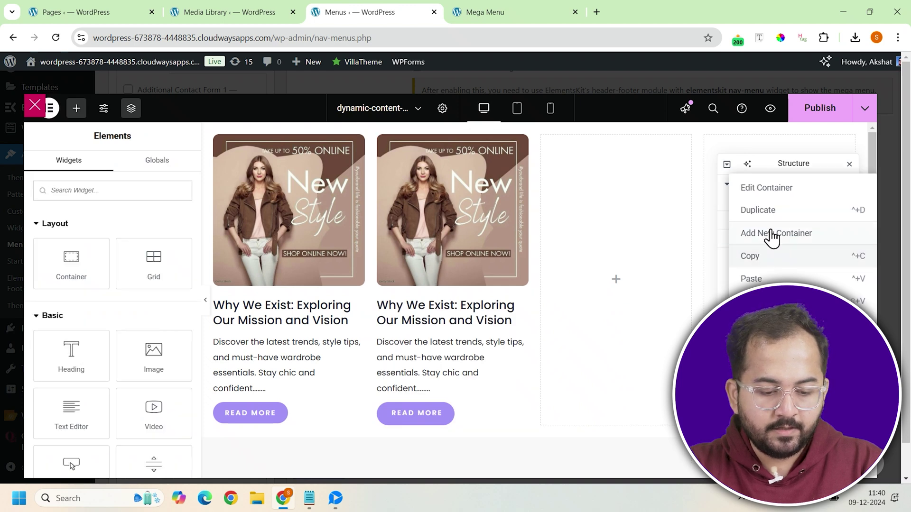
left_click(772, 235)
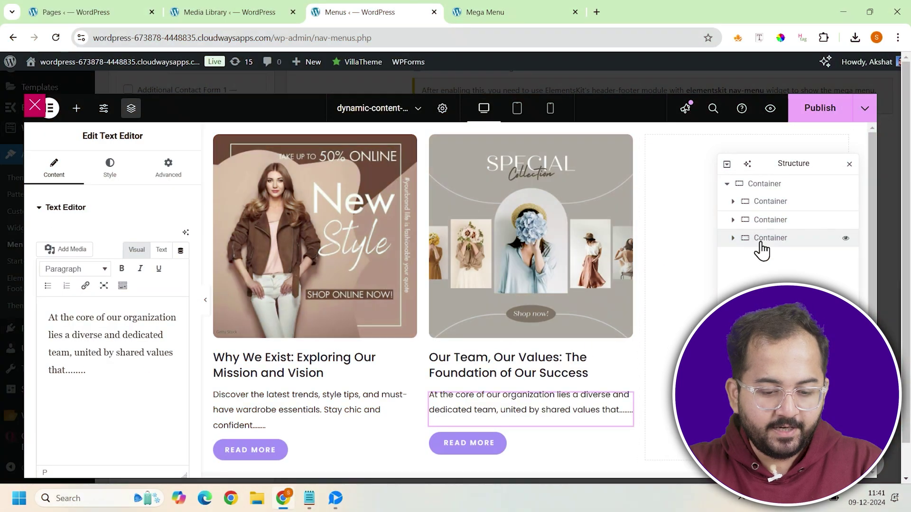
left_click(755, 242)
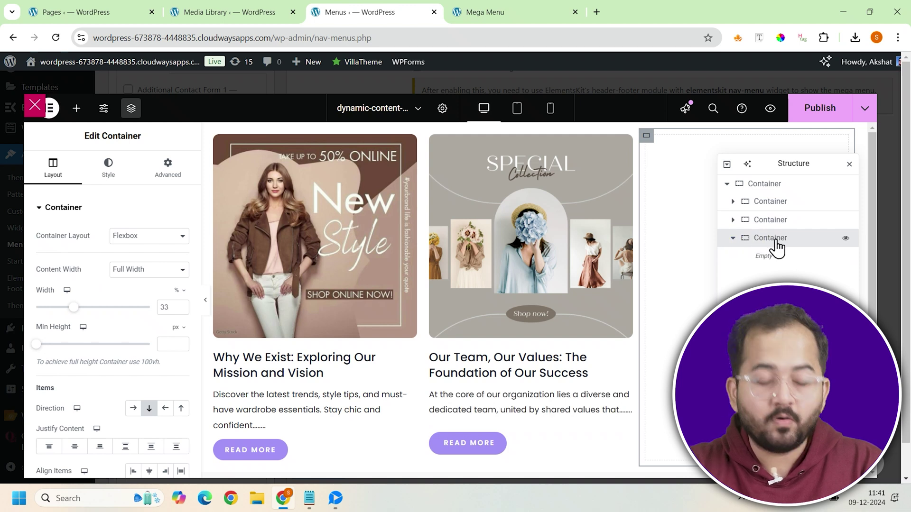
Make the third container 34% wide with a pasted mp4 video background that plays on mobile
left_click(183, 305)
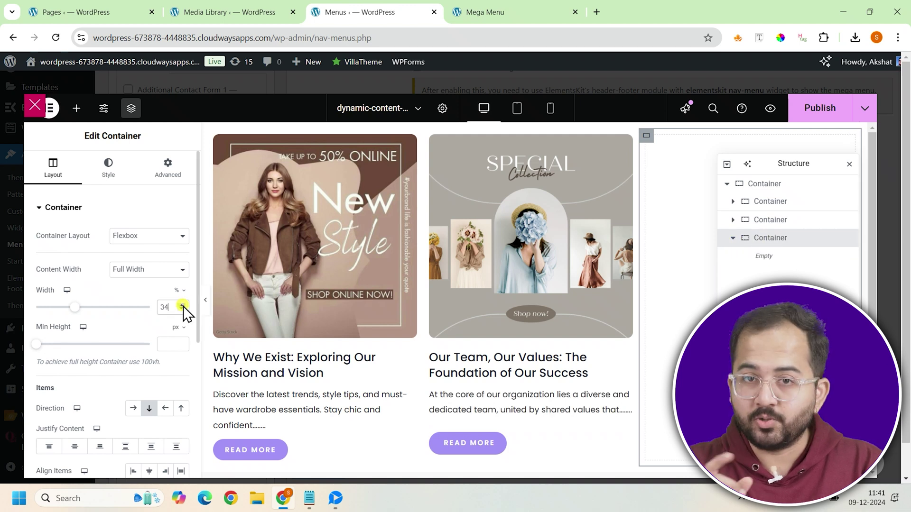
left_click(118, 184)
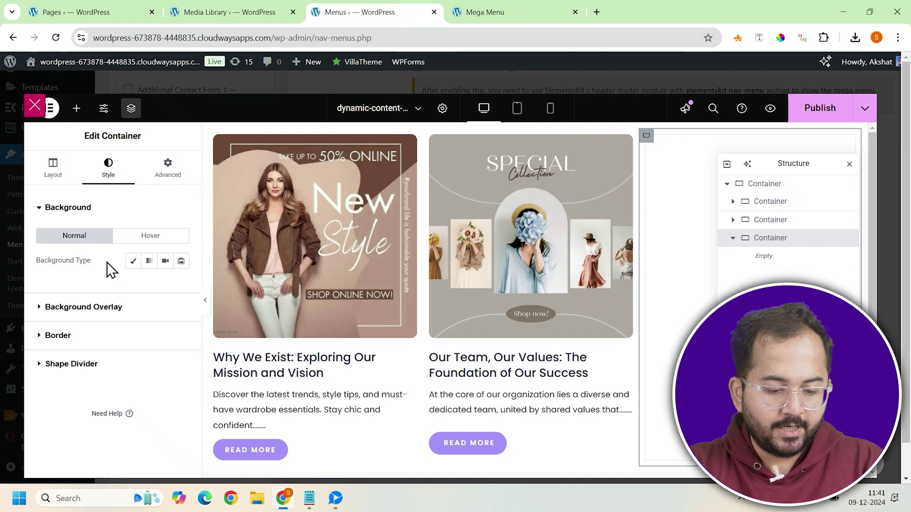
left_click(166, 260)
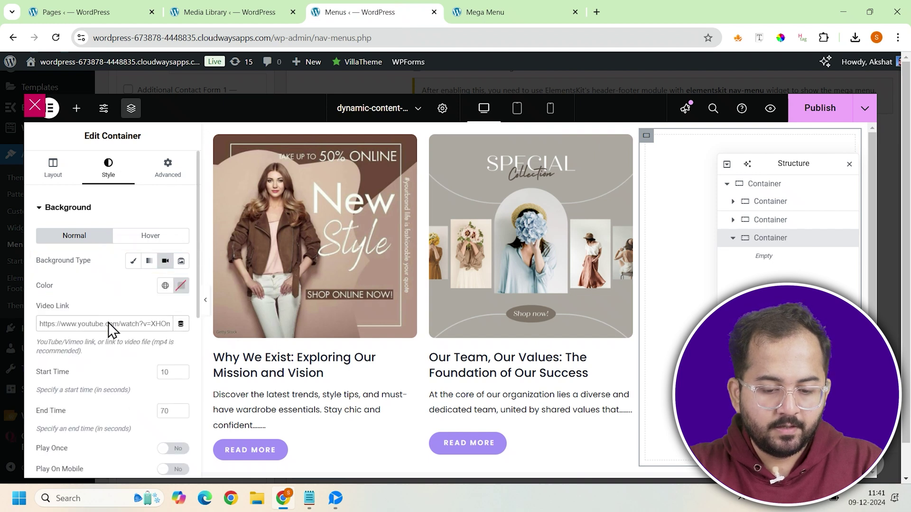
left_click(108, 323)
key("ctrl+a")
type("111_Beauty_Chat_1080x1920-1-1-1.mp4")
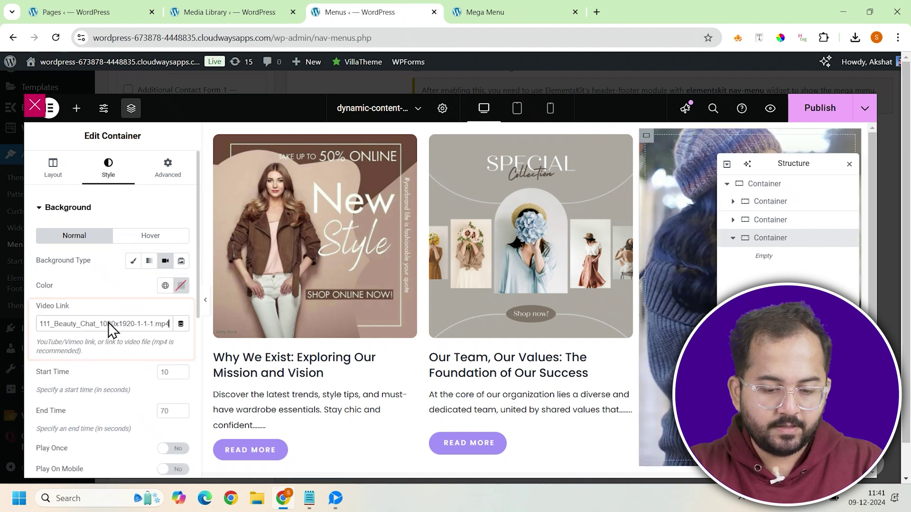
scroll(100, 349, "down", 5)
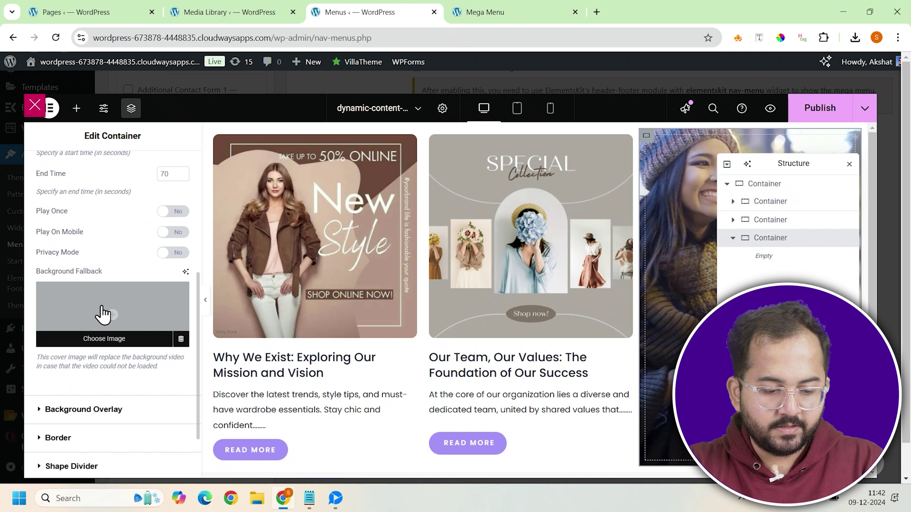
left_click(175, 231)
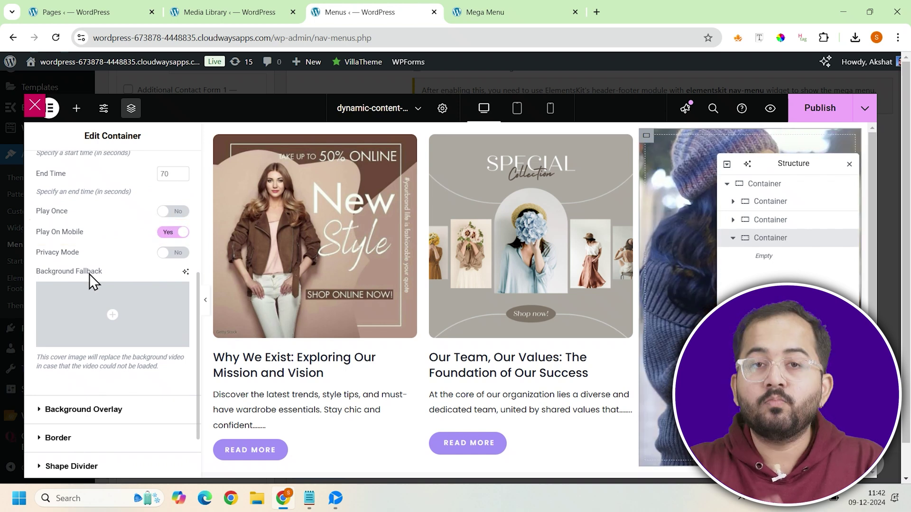
scroll(89, 274, "down", 2)
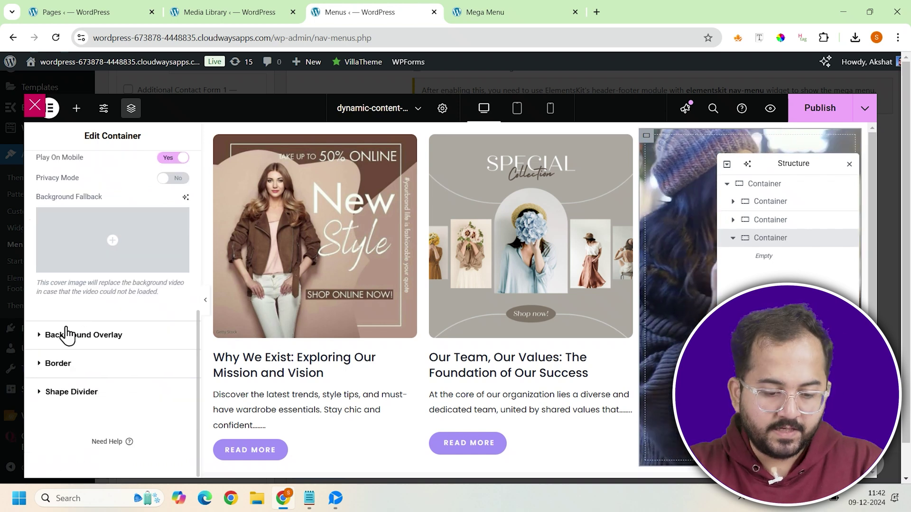
left_click(43, 366)
Set a 30 px border radius and paste a copy of the Read More button into the third card, relabelled 'Our Story'
type("30")
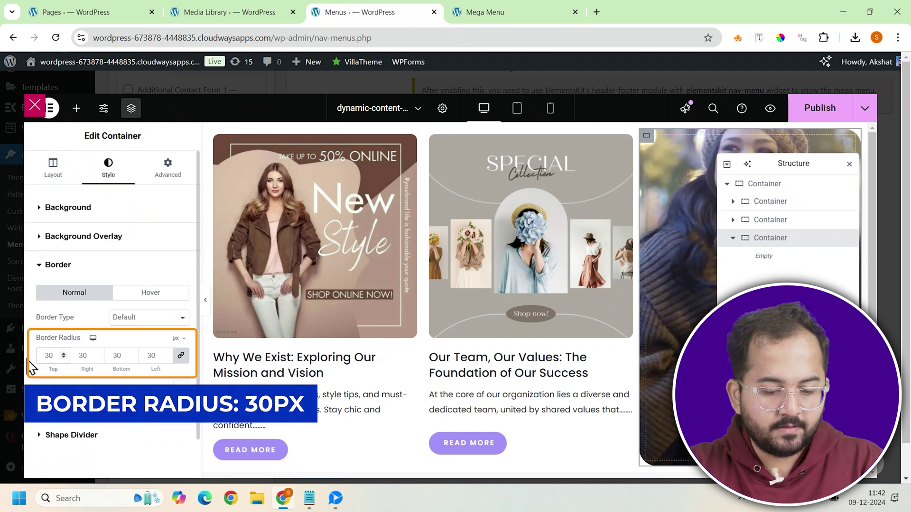
left_click(497, 461)
right_click(507, 455)
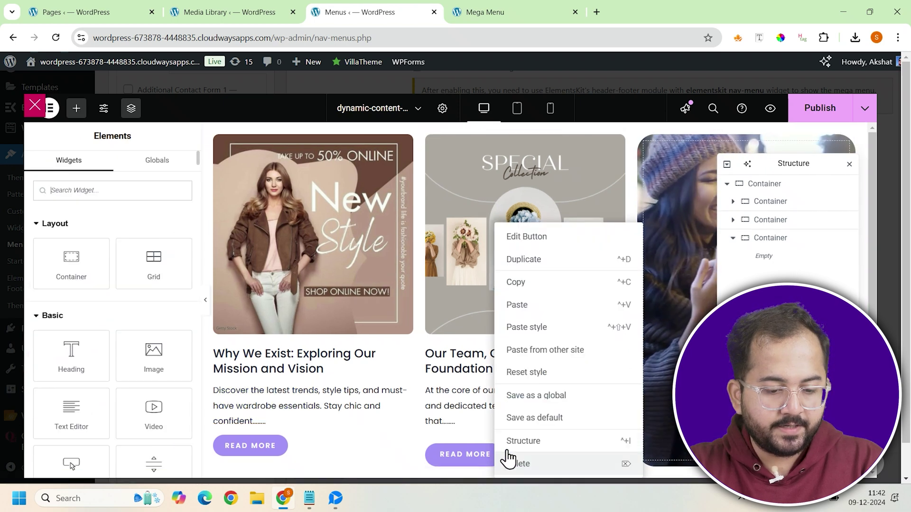
left_click(533, 328)
right_click(677, 174)
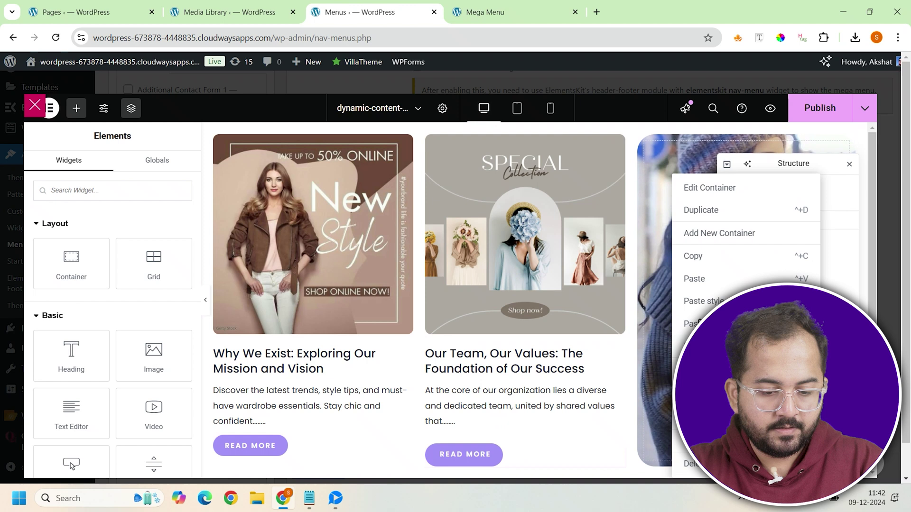
left_click(691, 279)
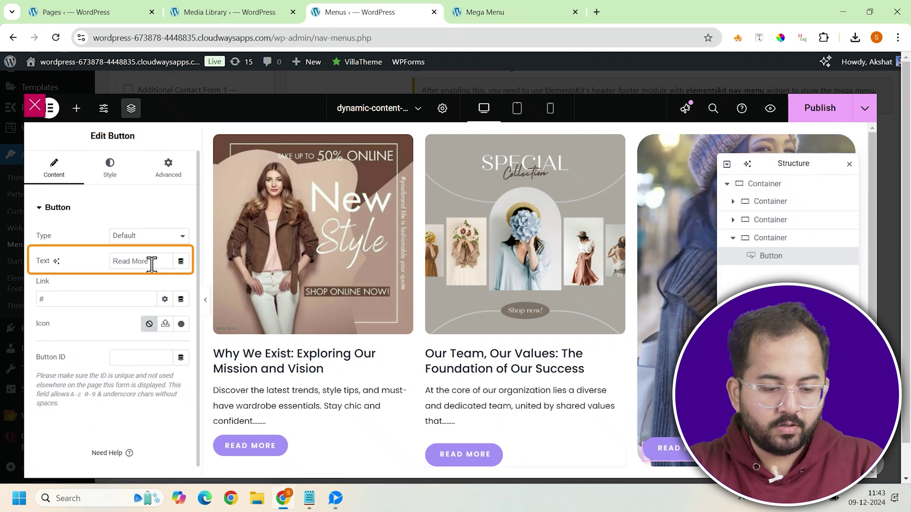
left_click_drag(150, 260, 115, 260)
type("Our Story")
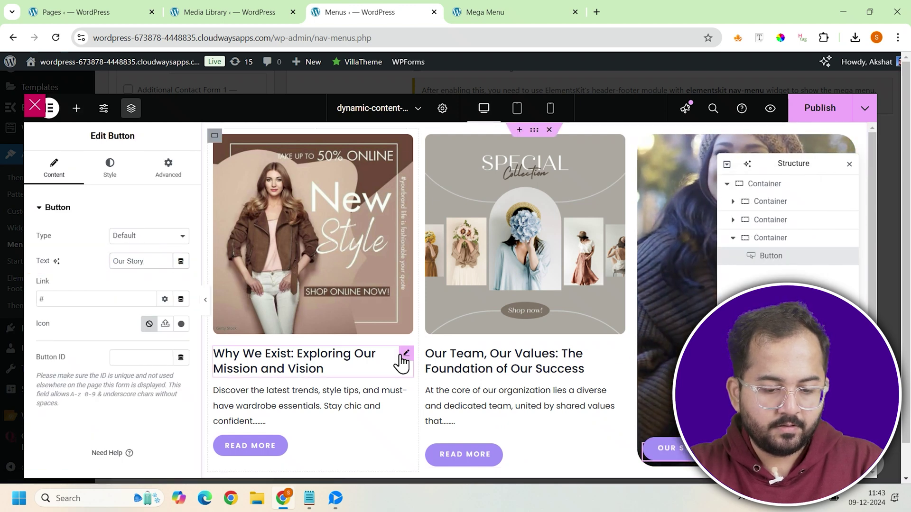
Edit the second card's description in HTML view, then publish and close the editor
left_click(531, 407)
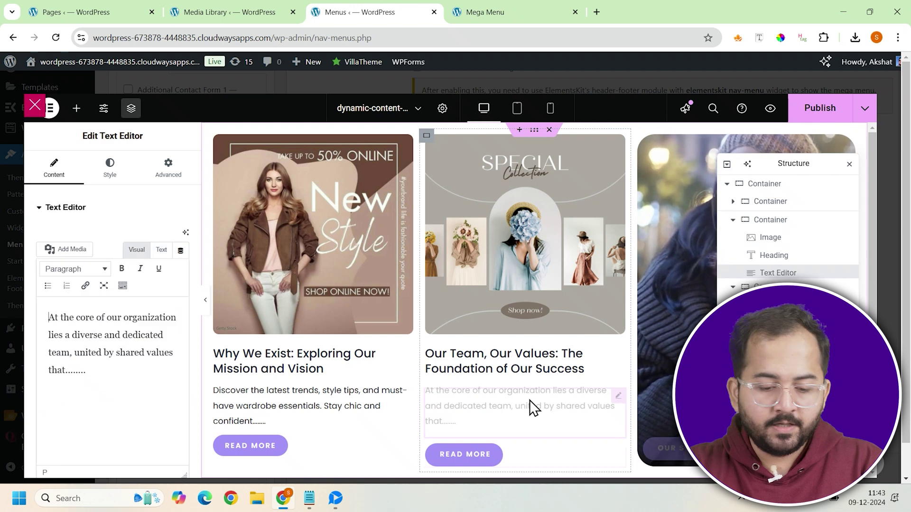
left_click(161, 250)
left_click(143, 339)
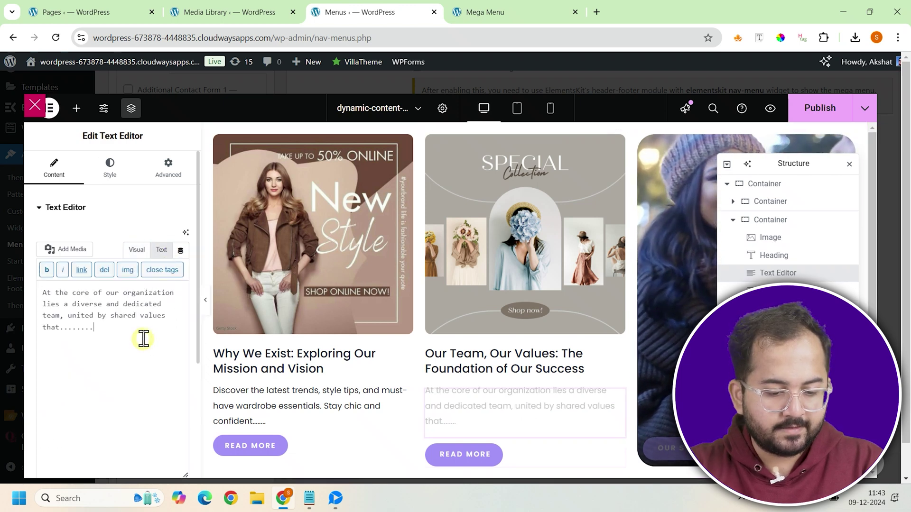
left_click(800, 112)
left_click(34, 108)
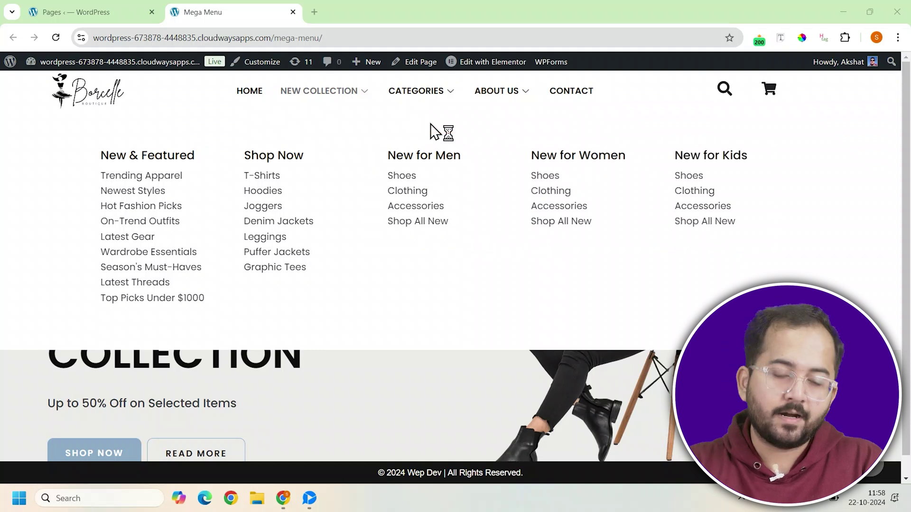
Preview the Categories and About Us mega menus on the live Mega Menu page
mouse_move(425, 100)
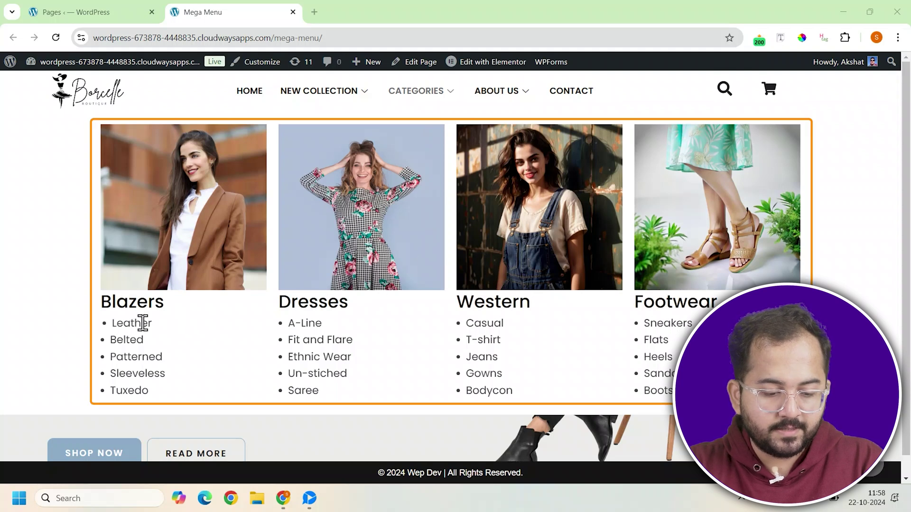
mouse_move(501, 91)
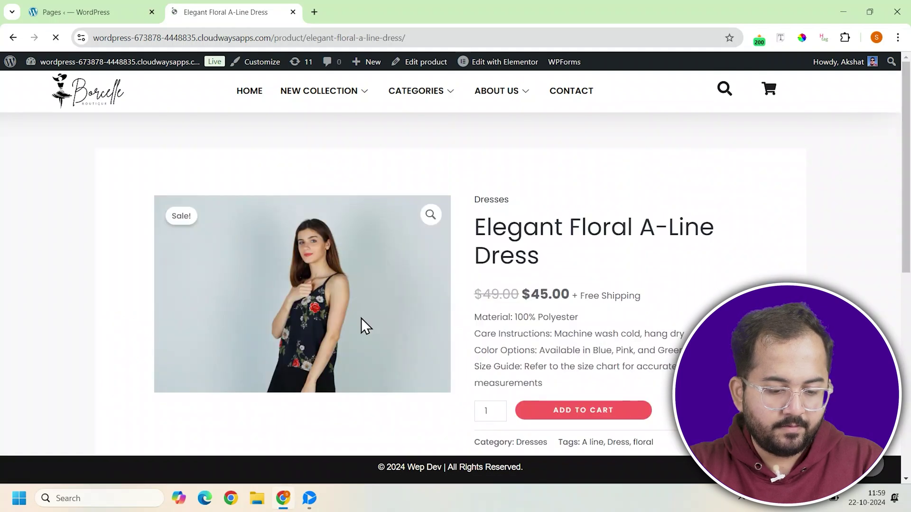
Scroll through the Elegant Floral A-Line Dress product page, on sale at $45.00
scroll(360, 317, "down", 9)
scroll(360, 317, "up", 5)
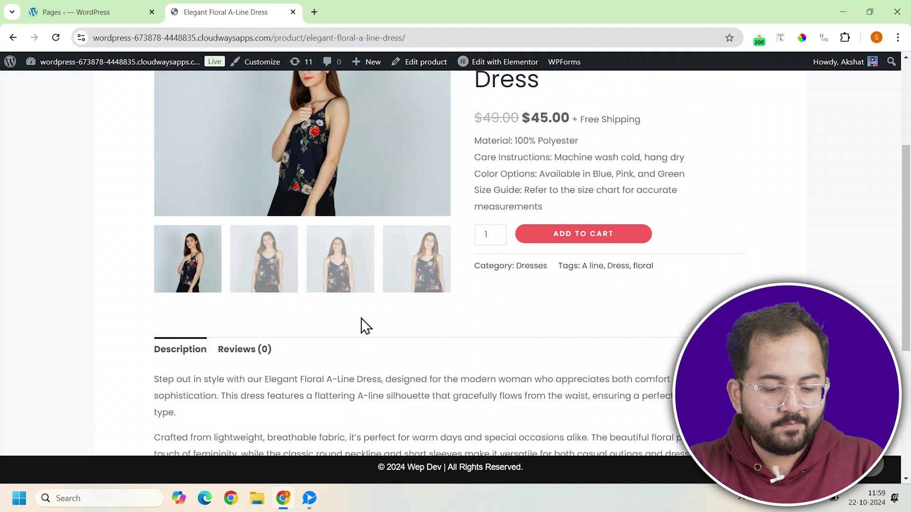
scroll(360, 318, "up", 4)
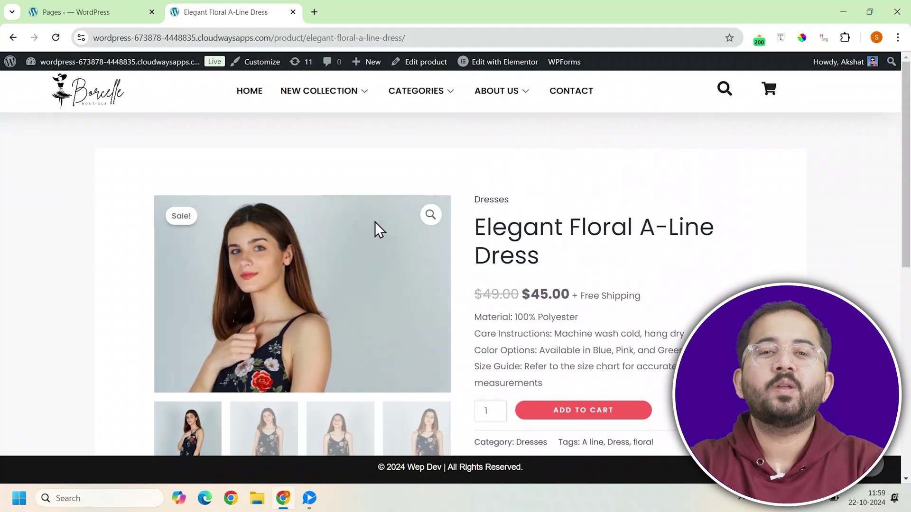